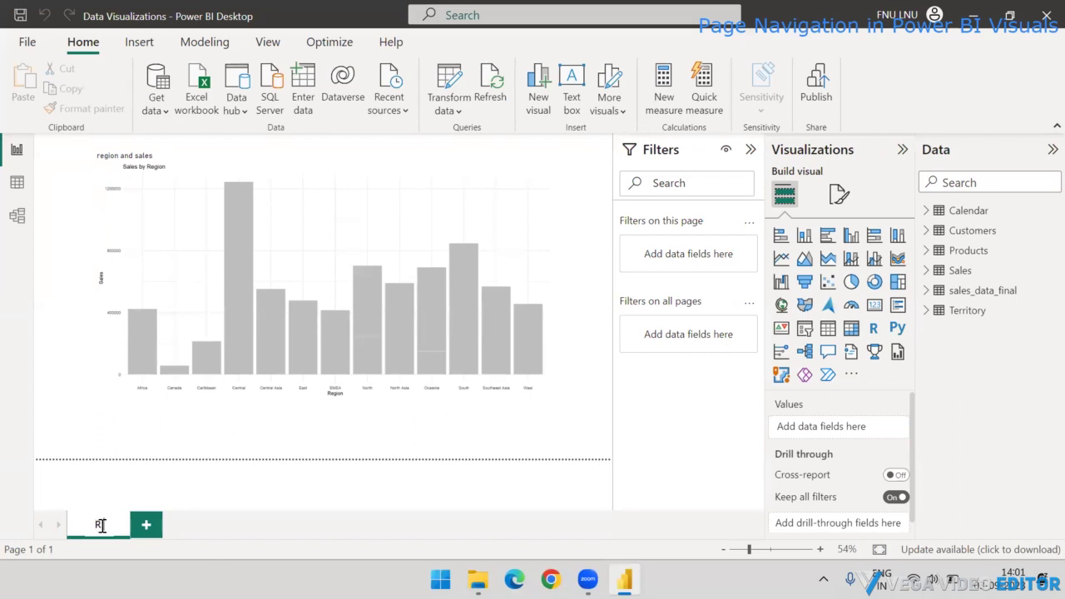
Step: Rename the report page holding the region sales chart as R Visuals
{"action": "type", "text": "Visuals"}
{"action": "key", "text": "Return"}
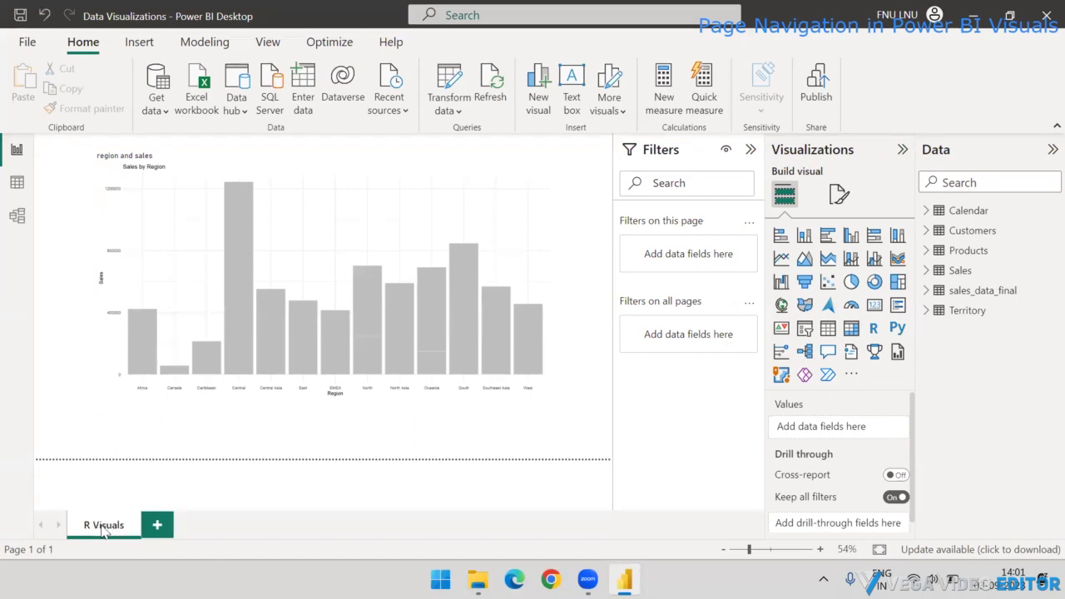
Step: Add a new report page and name it Sales by Country
{"action": "left_click", "coordinate": [158, 526]}
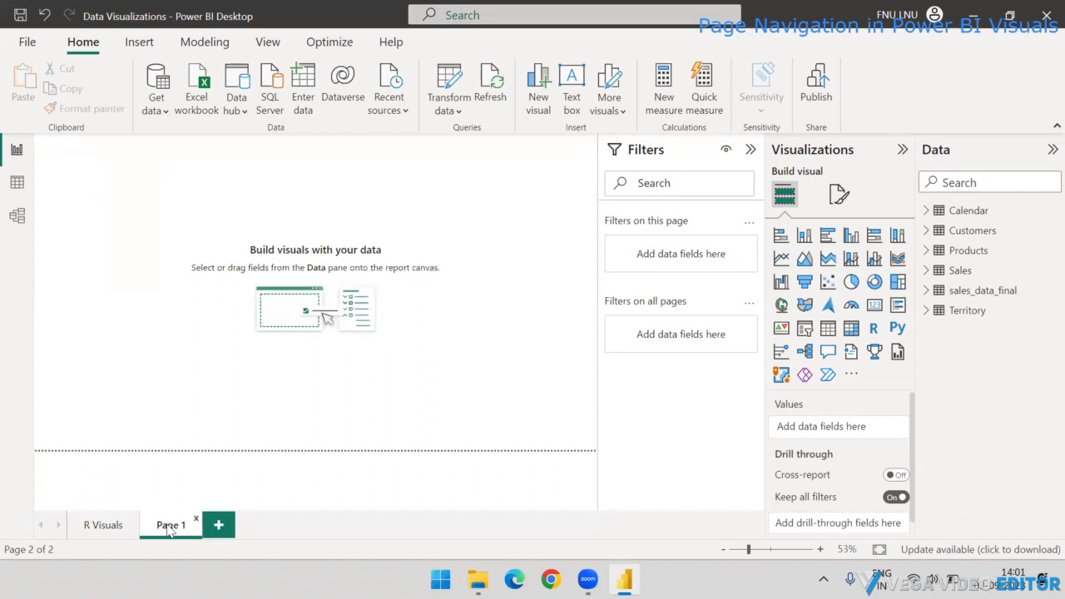
{"action": "double_click", "coordinate": [171, 527]}
{"action": "type", "text": "Sales by Cou"}
{"action": "key", "text": "BackSpace"}
{"action": "type", "text": "Cou"}
{"action": "type", "text": "ntry"}
{"action": "key", "text": "Return"}
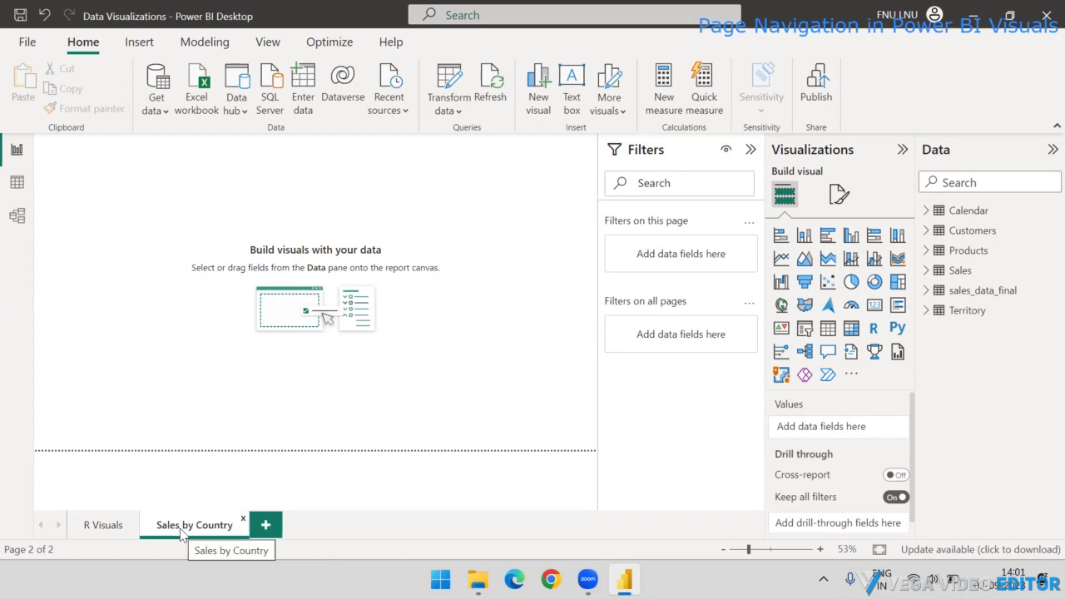
Step: Add an enlarged Q&A visual asking for "Sales by territory country" and turn its result into a standard visual
{"action": "left_click", "coordinate": [827, 351]}
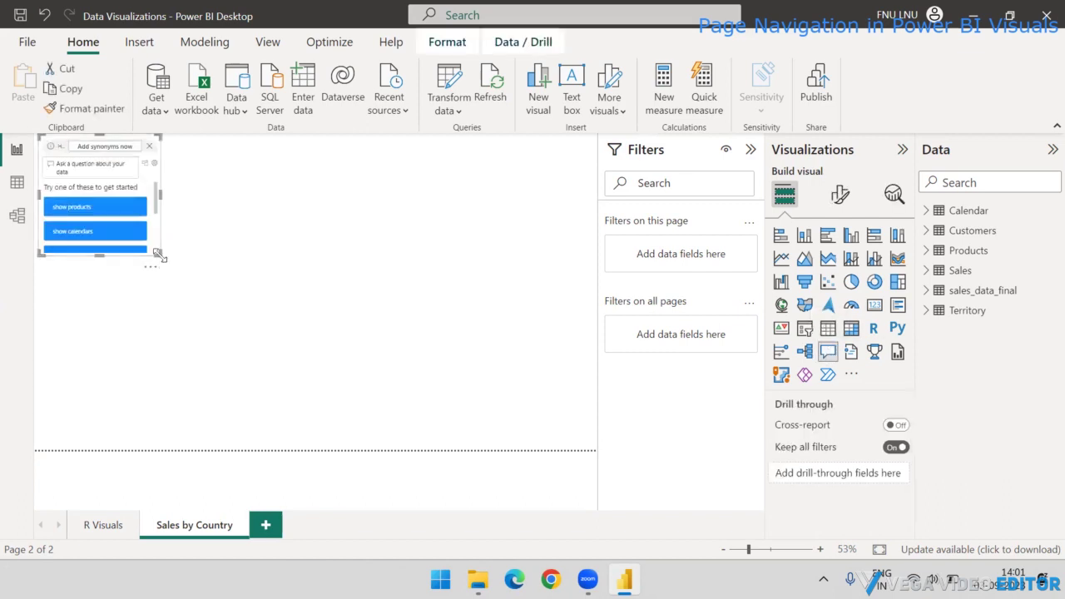
{"action": "left_click_drag", "start_coordinate": [157, 253], "coordinate": [389, 387]}
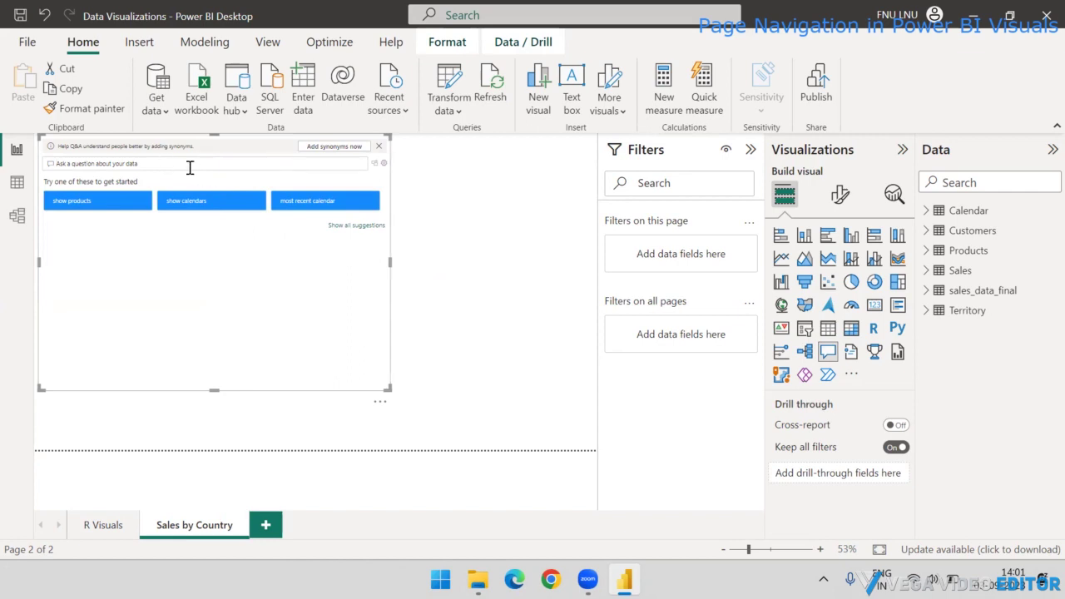
{"action": "left_click", "coordinate": [184, 164]}
{"action": "type", "text": "Sales by country"}
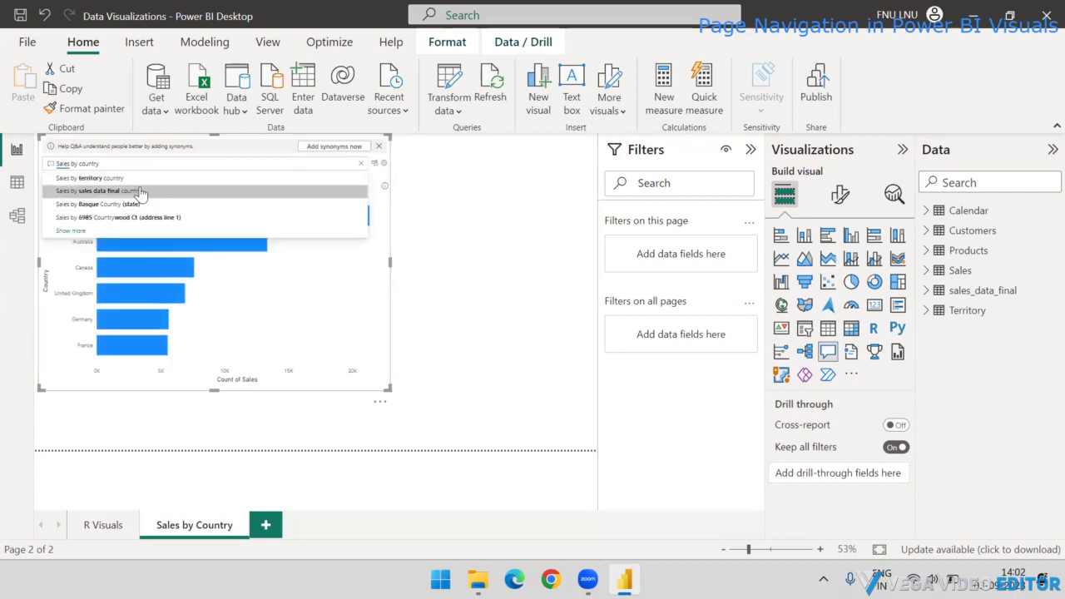
{"action": "left_click", "coordinate": [137, 180]}
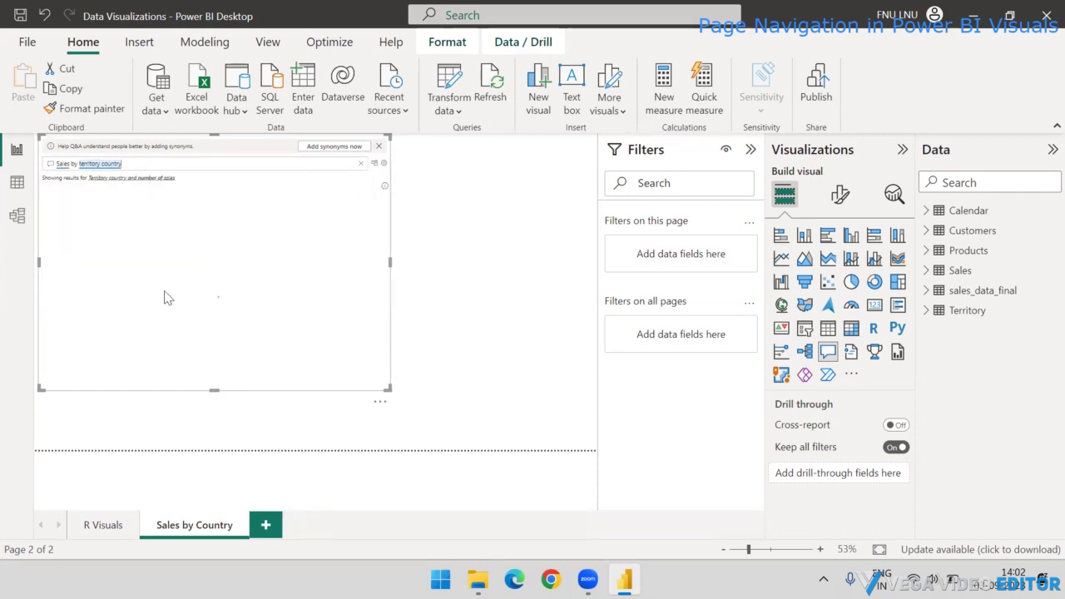
{"action": "left_click", "coordinate": [375, 163]}
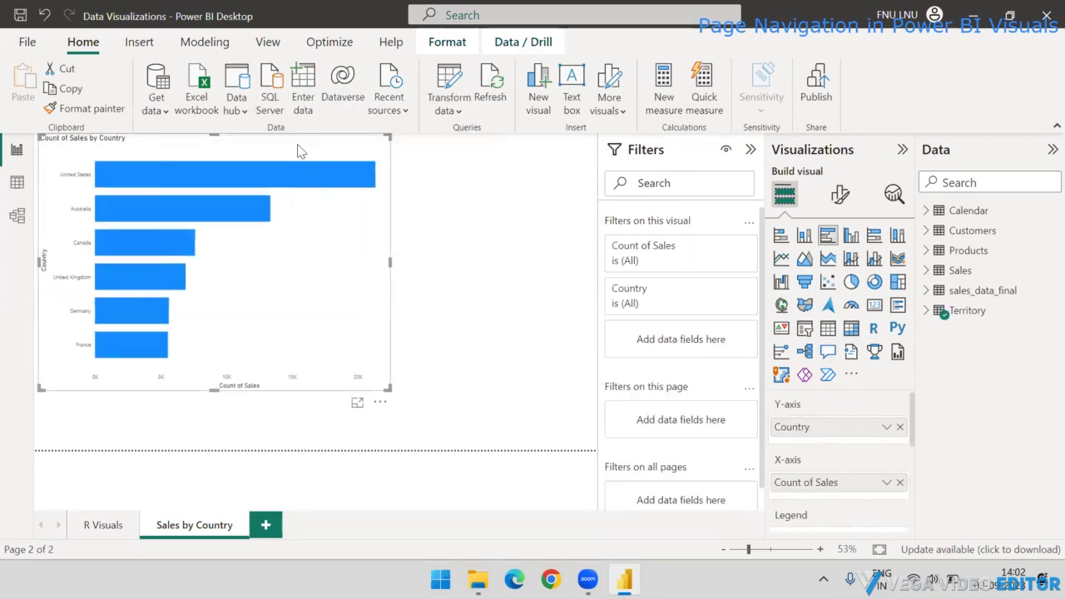
Step: Reposition the sales by country bar chart, change it to a pie chart and enlarge it towards the page's upper-left corner
{"action": "left_click_drag", "start_coordinate": [213, 134], "coordinate": [368, 184]}
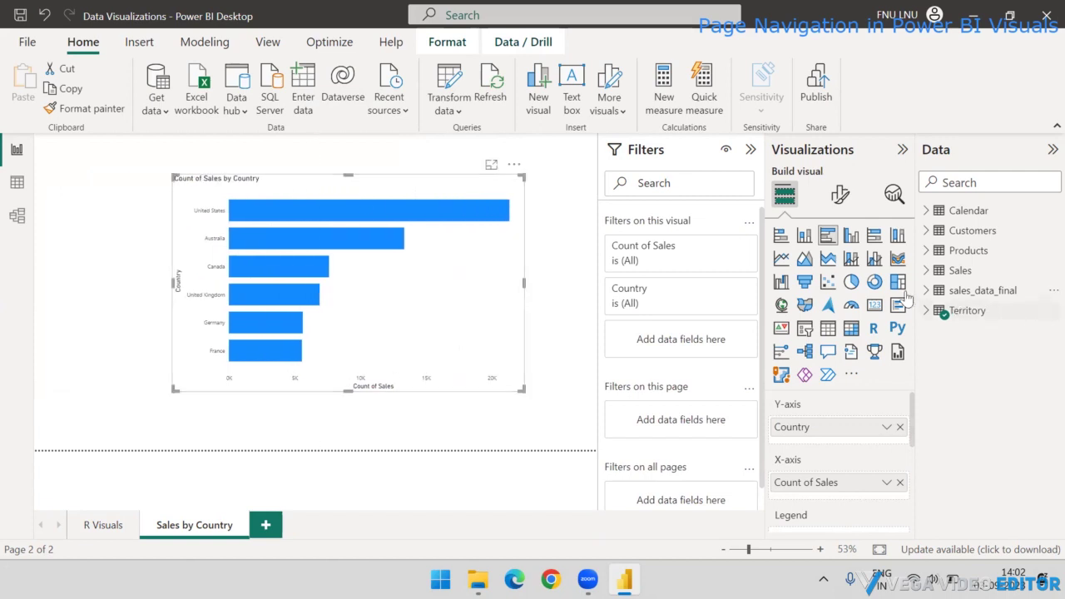
{"action": "left_click", "coordinate": [851, 283]}
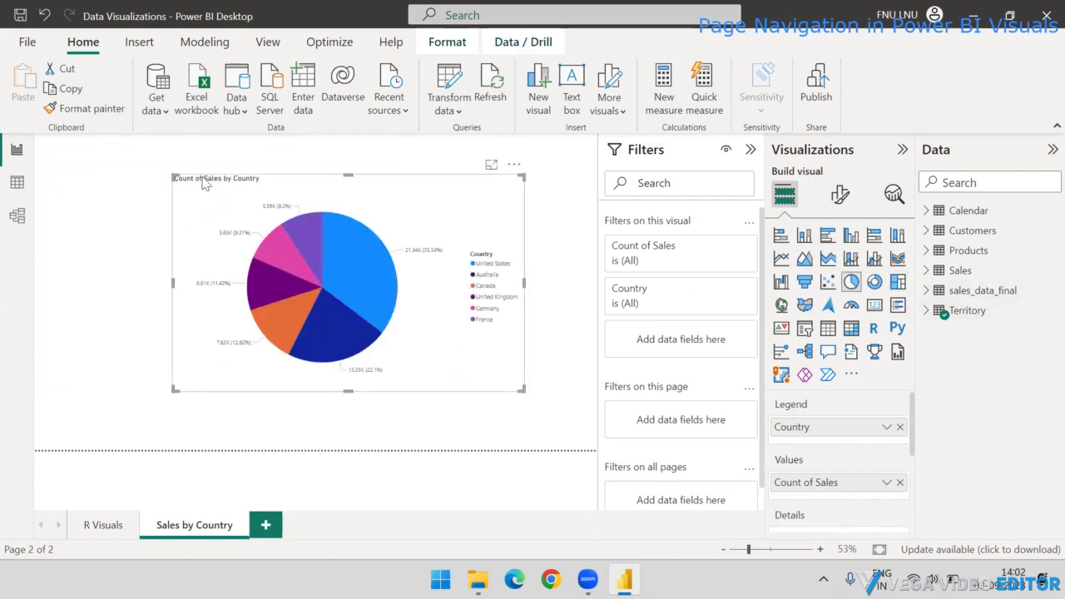
{"action": "left_click_drag", "start_coordinate": [172, 173], "coordinate": [92, 149]}
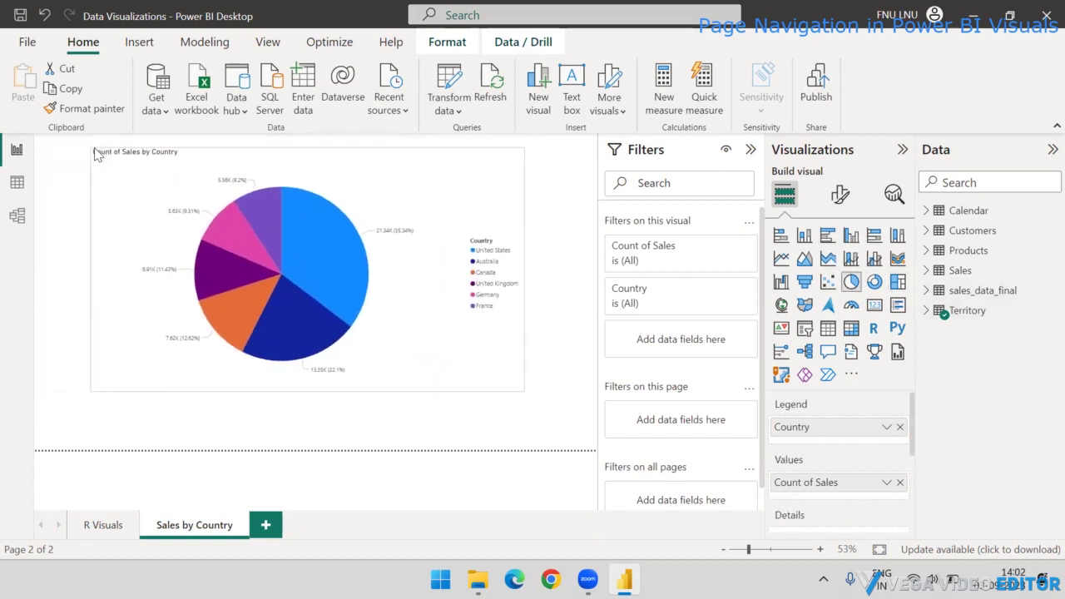
{"action": "left_click", "coordinate": [563, 246]}
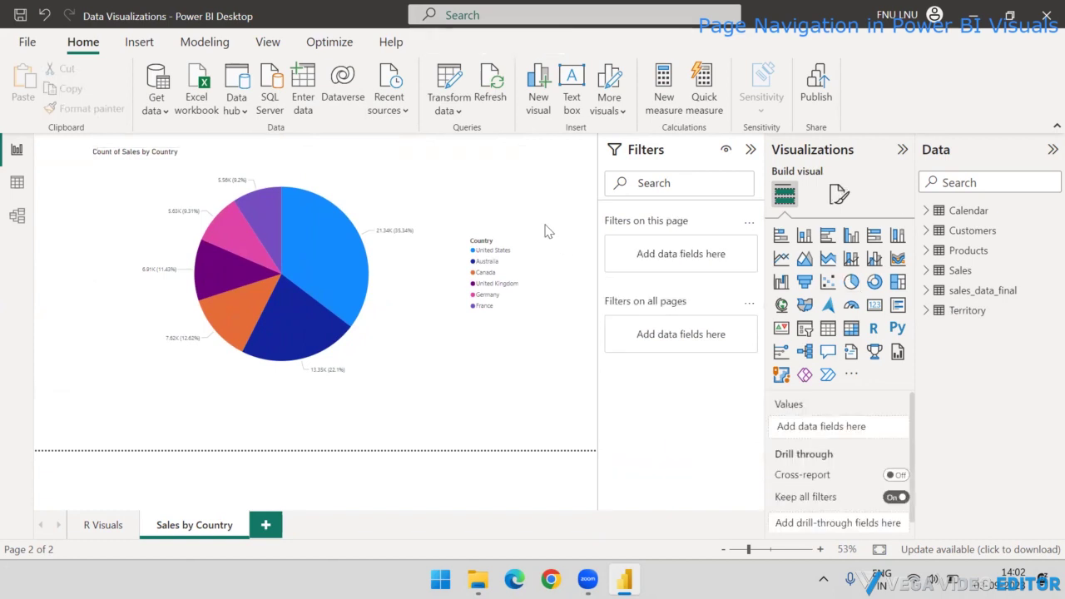
Step: Add a page, place it before R Visuals and name it Navigation and Summary Page
{"action": "left_click", "coordinate": [265, 524]}
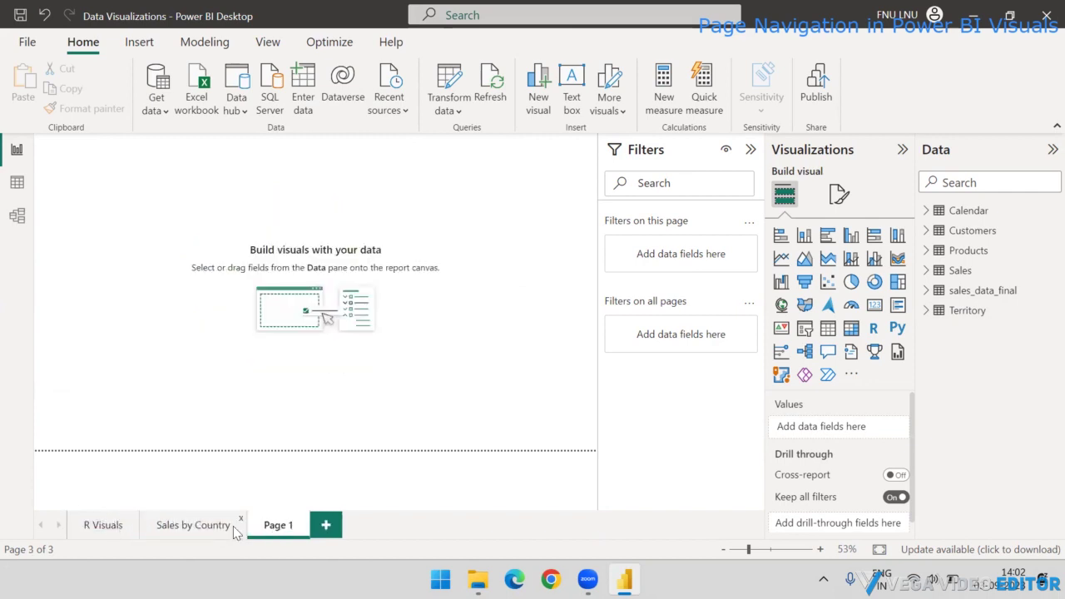
{"action": "mouse_move", "coordinate": [268, 525]}
{"action": "left_mouse_down"}
{"action": "mouse_move", "coordinate": [73, 525]}
{"action": "mouse_move", "coordinate": [86, 530]}
{"action": "left_mouse_up"}
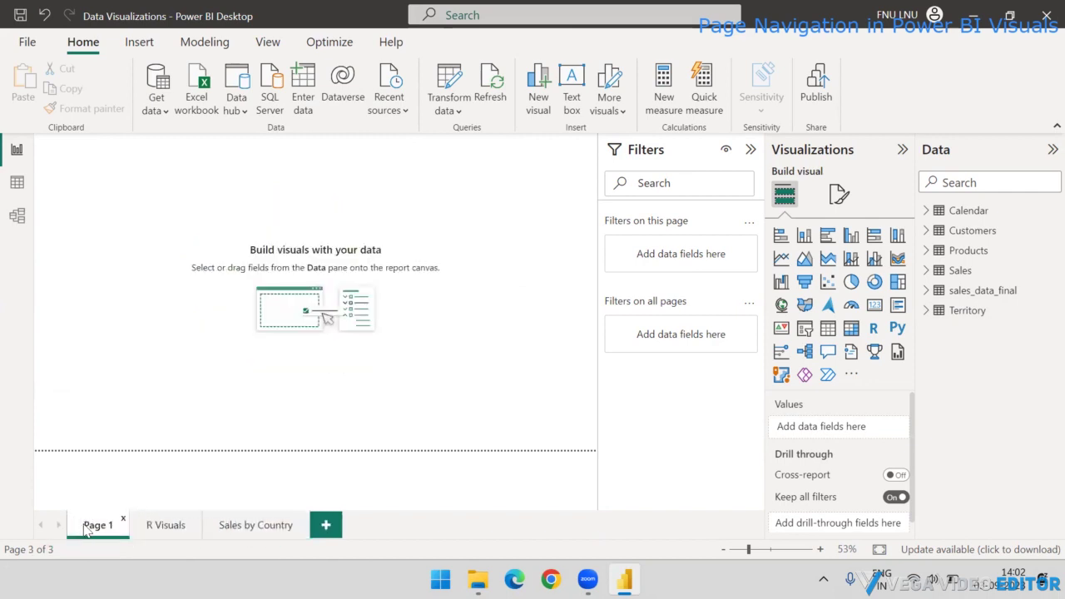
{"action": "double_click", "coordinate": [89, 530]}
{"action": "type", "text": "Navi"}
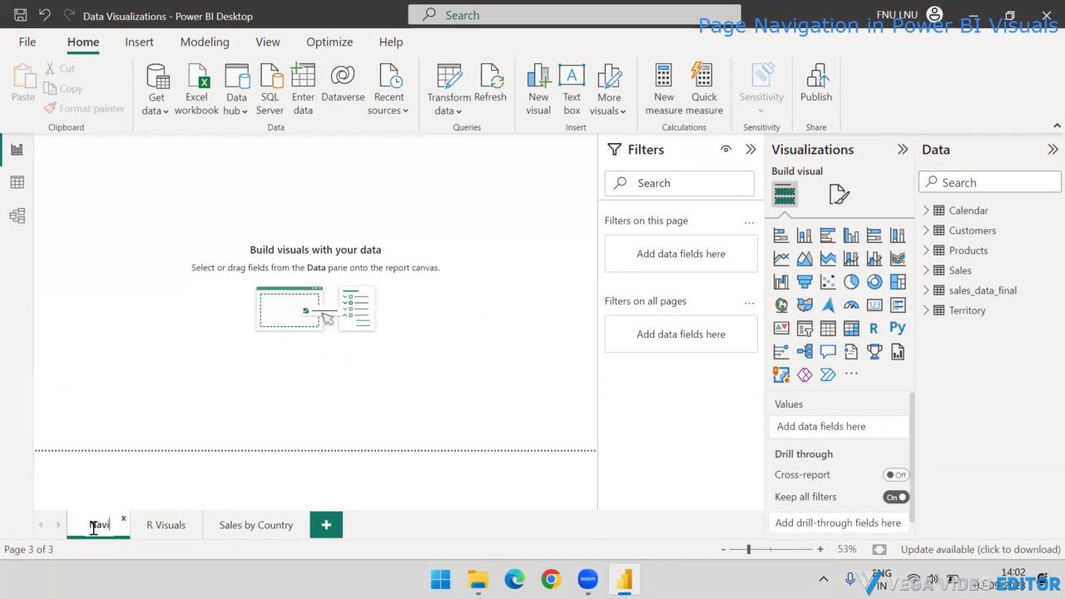
{"action": "type", "text": "gatio"}
{"action": "type", "text": "n and"}
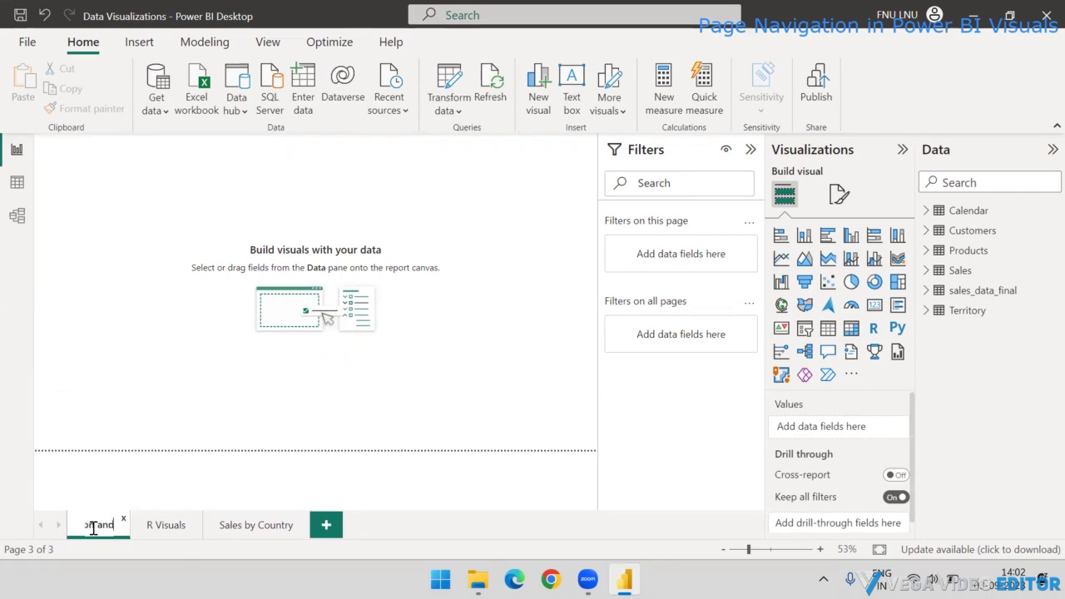
{"action": "type", "text": " Su"}
{"action": "type", "text": "mmary P"}
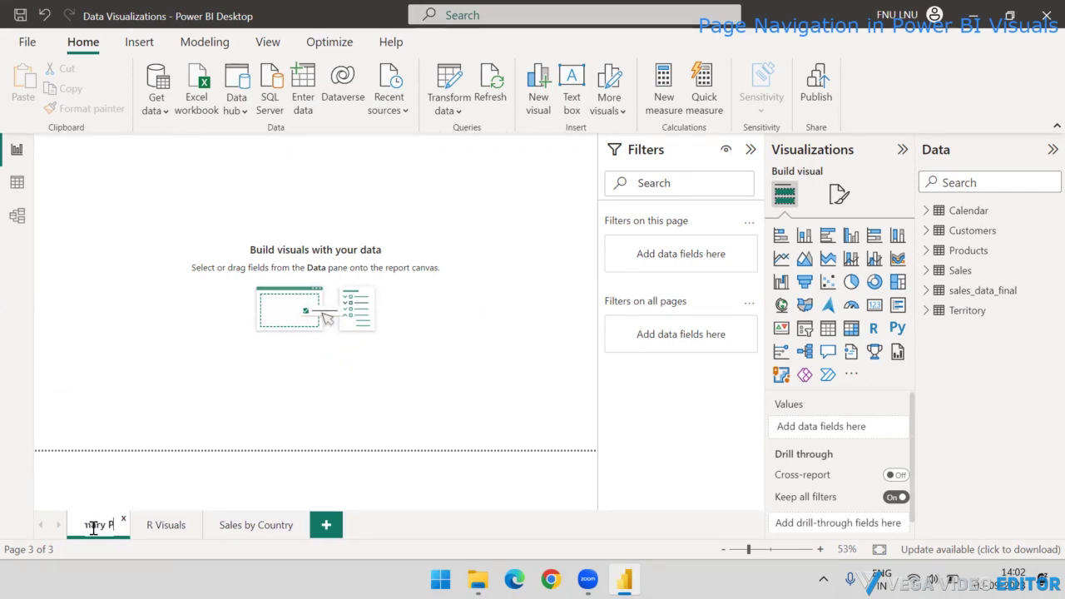
{"action": "type", "text": "age"}
{"action": "key", "text": "Return"}
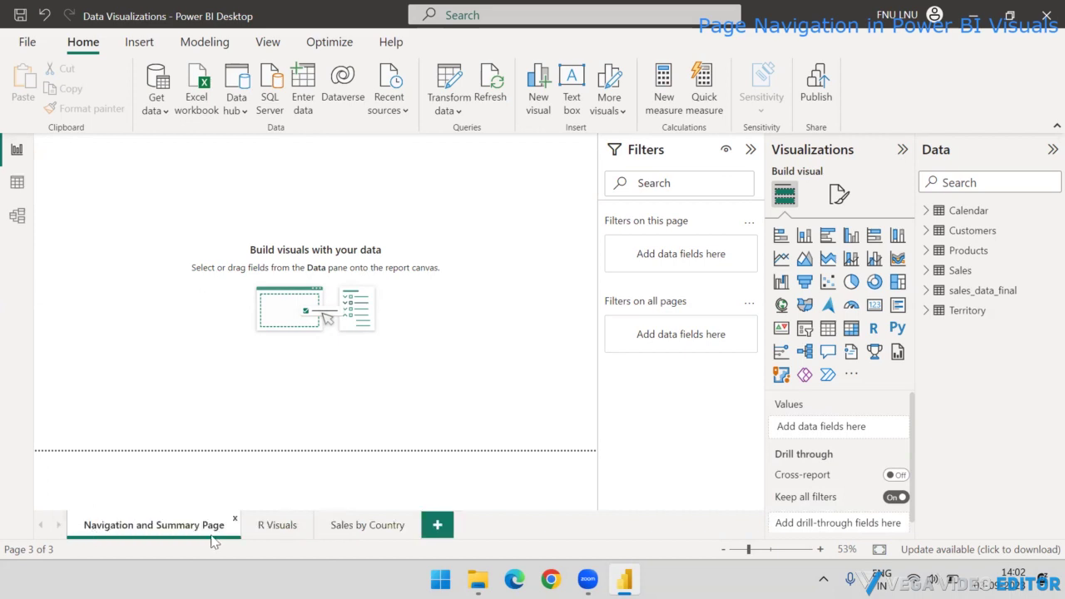
{"action": "left_click", "coordinate": [281, 531]}
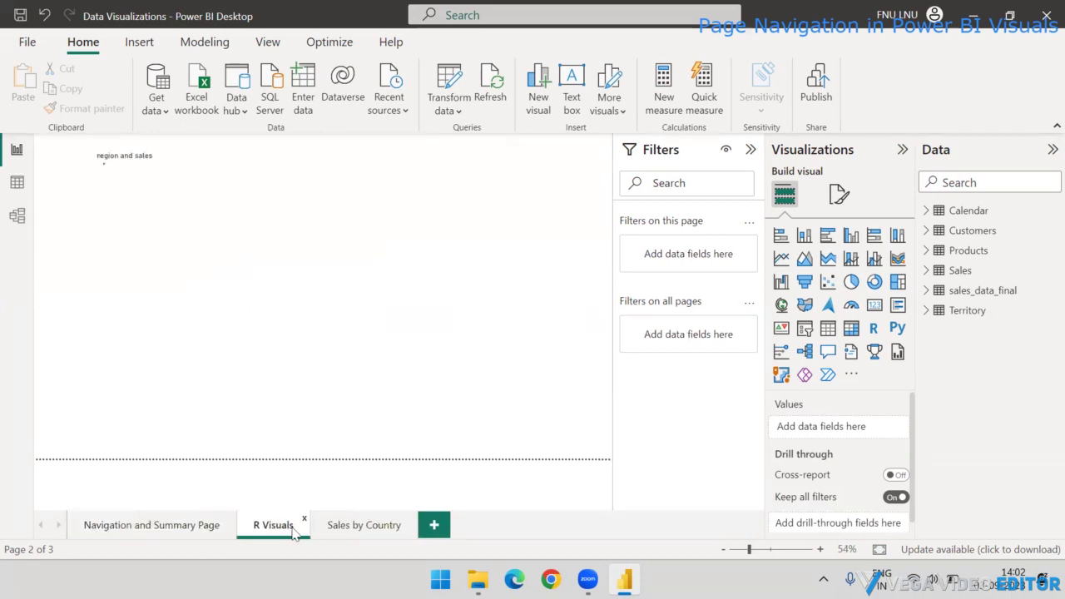
{"action": "left_click", "coordinate": [356, 526]}
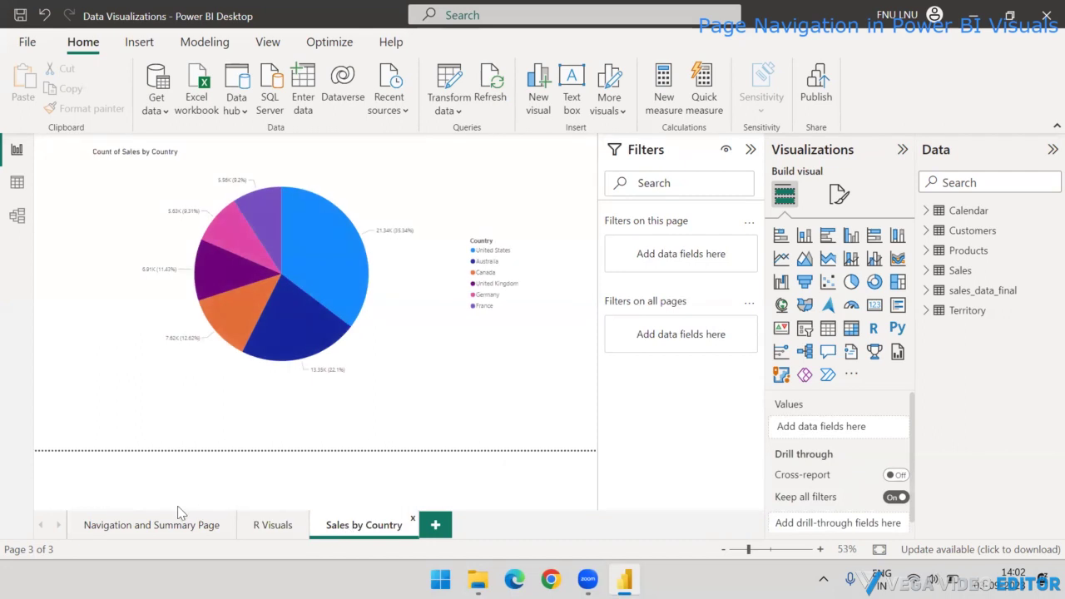
{"action": "left_click", "coordinate": [162, 532]}
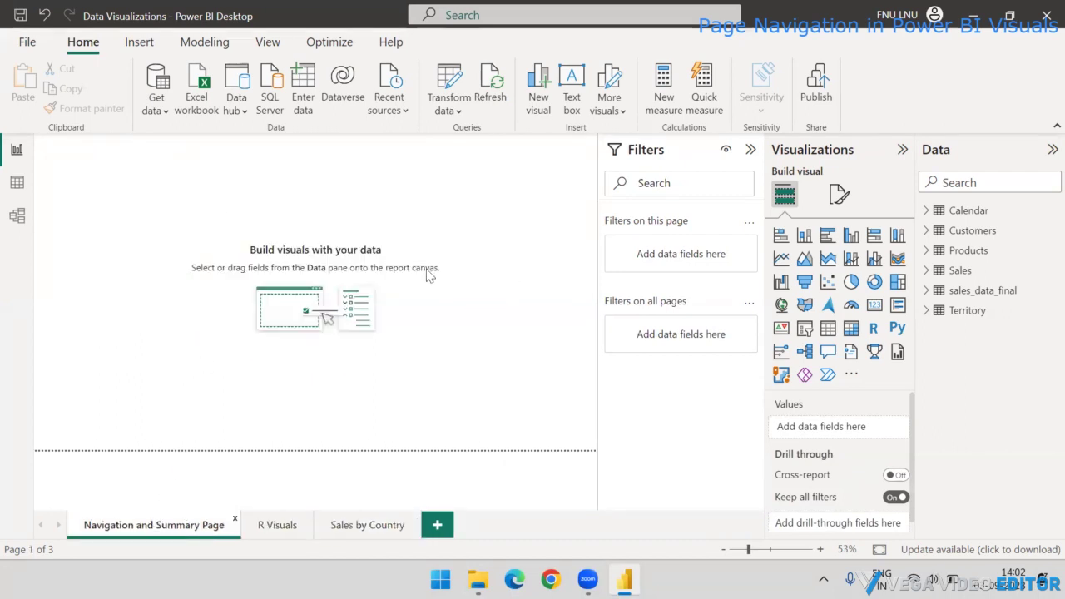
{"action": "left_click", "coordinate": [139, 42]}
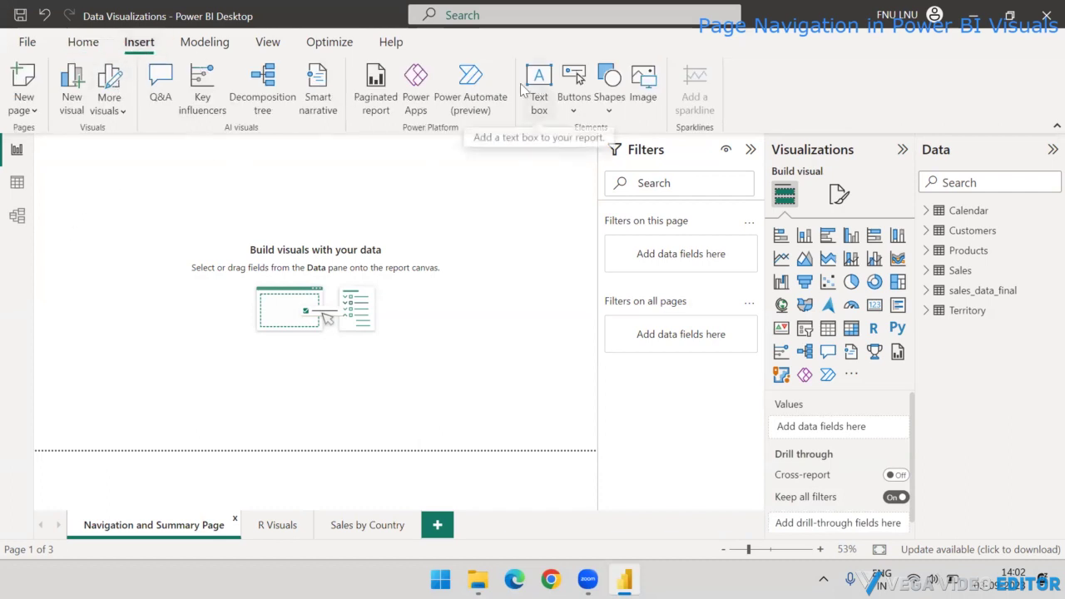
{"action": "left_click", "coordinate": [83, 43]}
{"action": "left_click", "coordinate": [136, 45]}
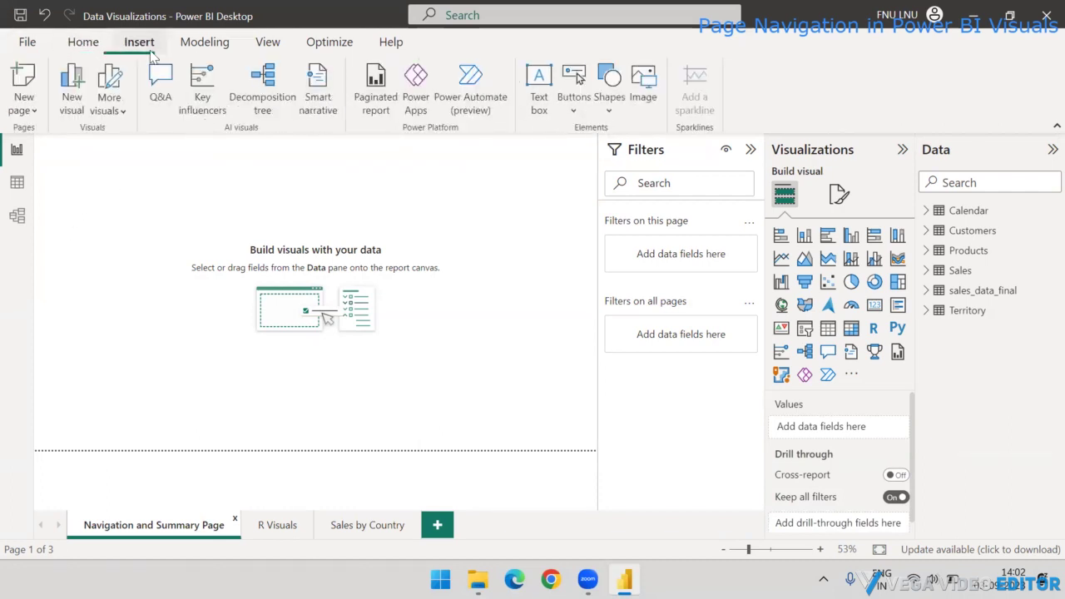
{"action": "left_click", "coordinate": [83, 45]}
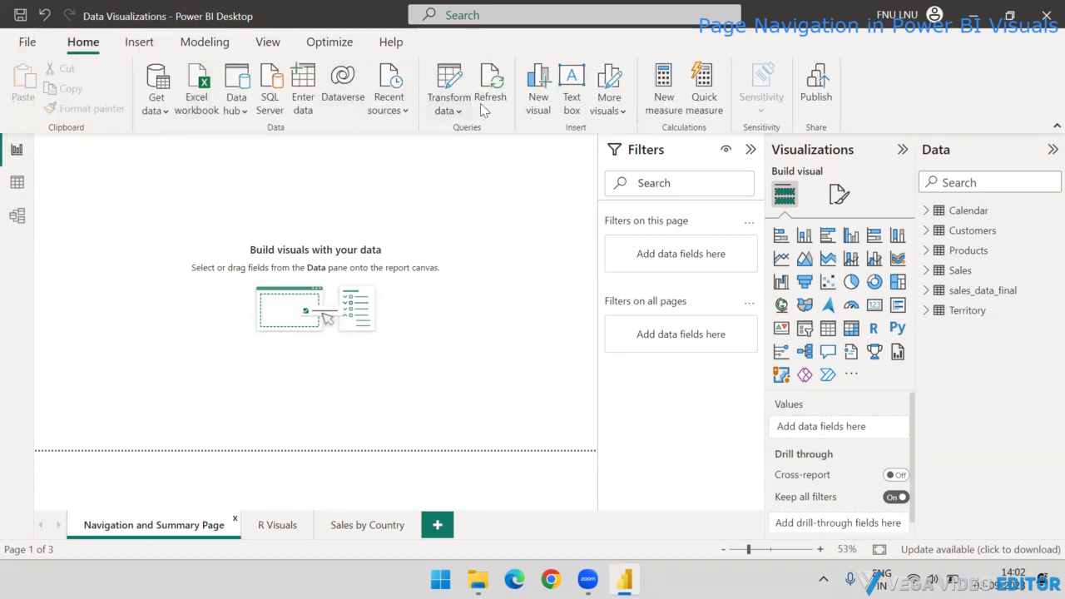
Step: Insert a text box spanning the top of the Navigation and Summary Page with the text "Report Navigation"
{"action": "left_click", "coordinate": [565, 101]}
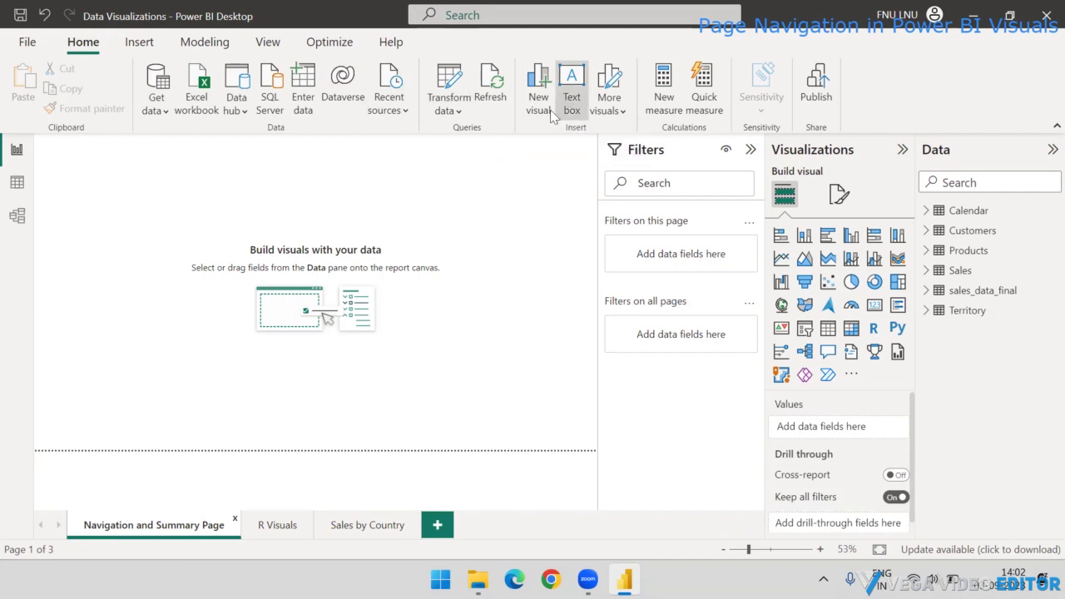
{"action": "left_click_drag", "start_coordinate": [98, 254], "coordinate": [595, 158]}
{"action": "left_click", "coordinate": [290, 143]}
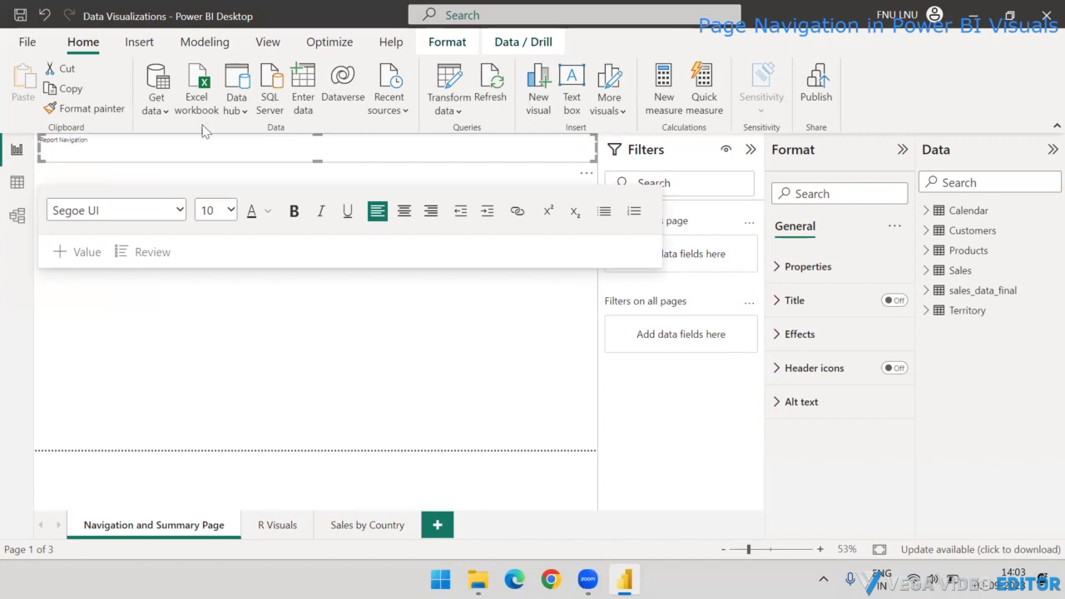
Step: Format the Report Navigation text at size 20 with a white font colour
{"action": "left_click_drag", "start_coordinate": [92, 141], "coordinate": [10, 146]}
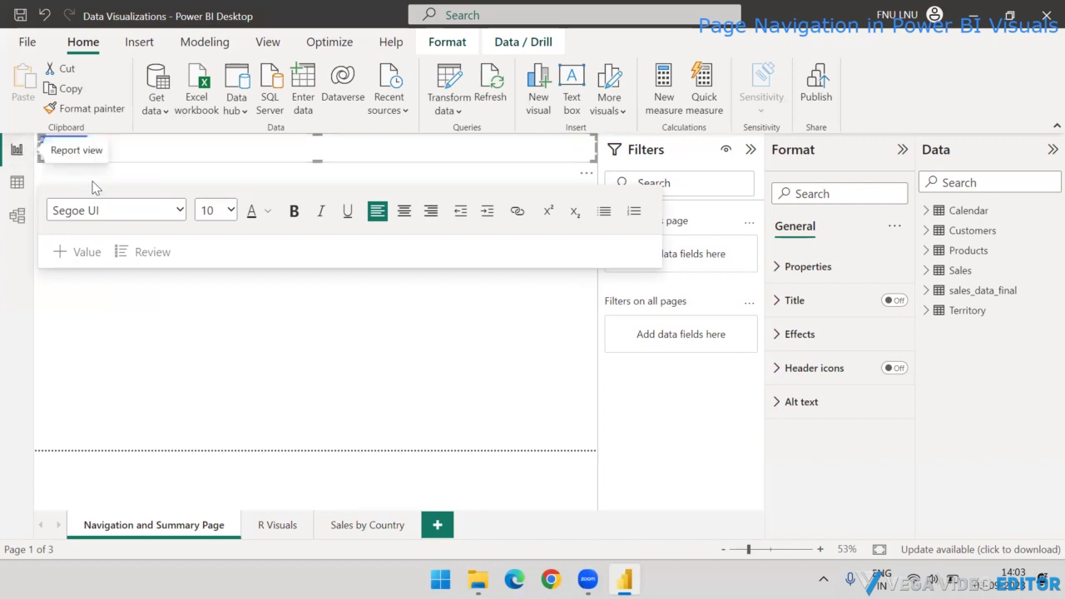
{"action": "left_click", "coordinate": [231, 212]}
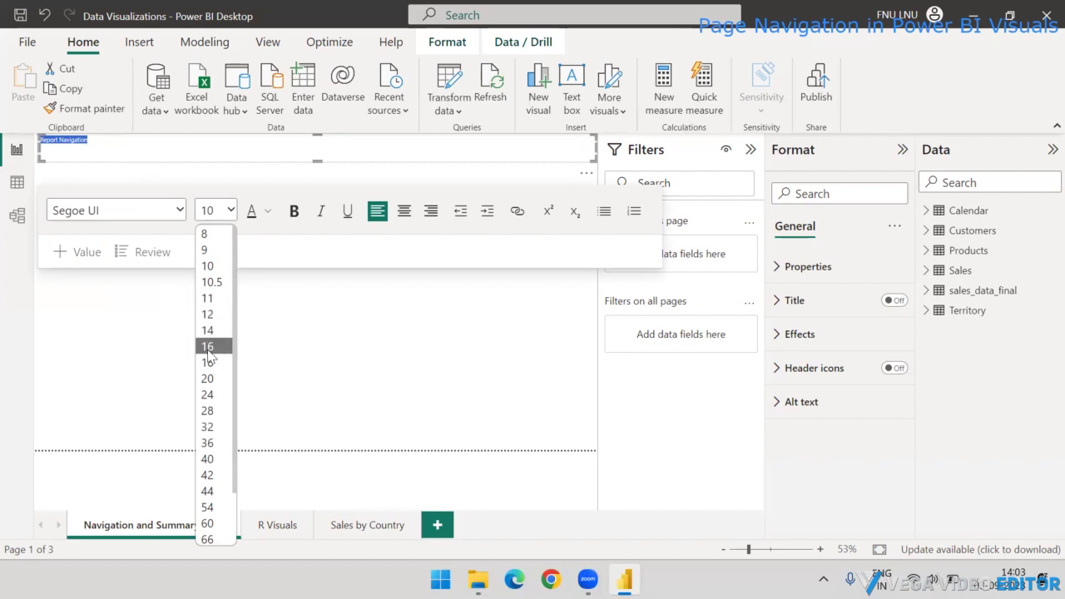
{"action": "left_click", "coordinate": [208, 378]}
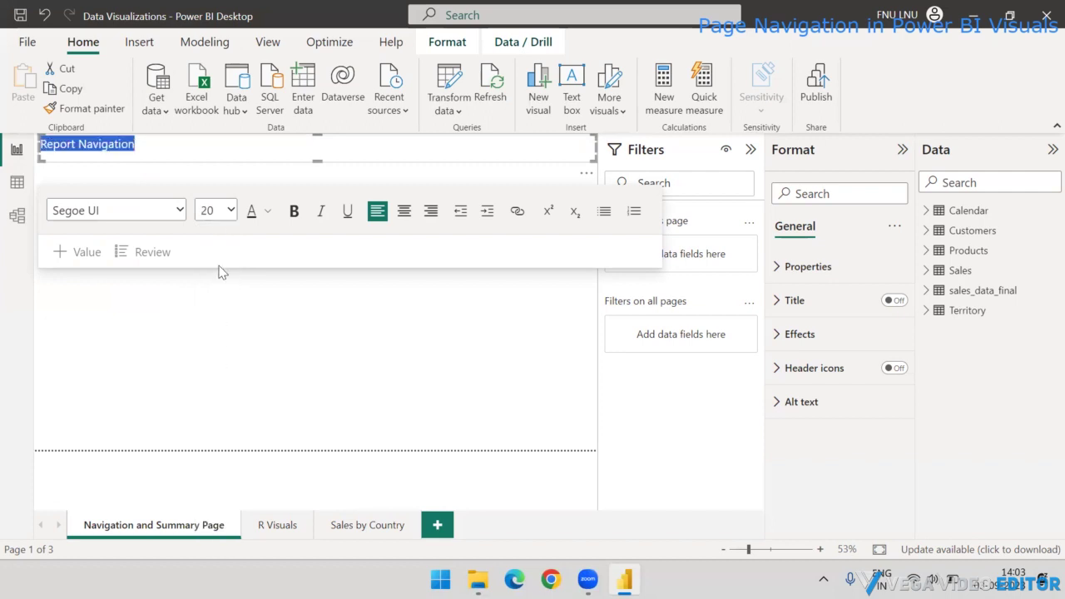
{"action": "left_click", "coordinate": [269, 215]}
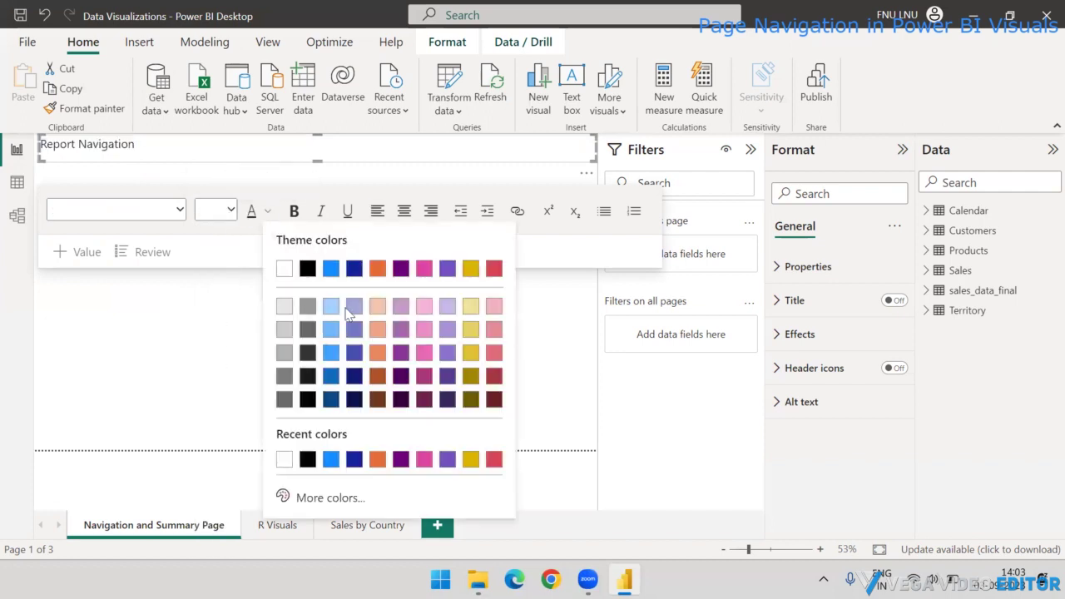
{"action": "left_click", "coordinate": [280, 266]}
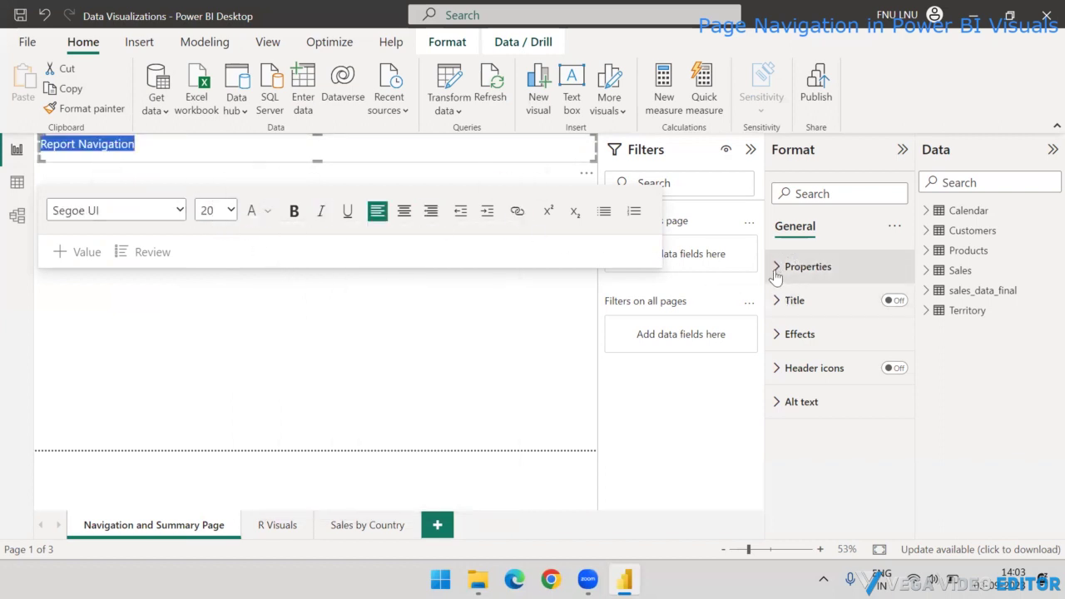
Step: Give the Report Navigation text box a dark blue theme background and centre its text
{"action": "left_click", "coordinate": [776, 335]}
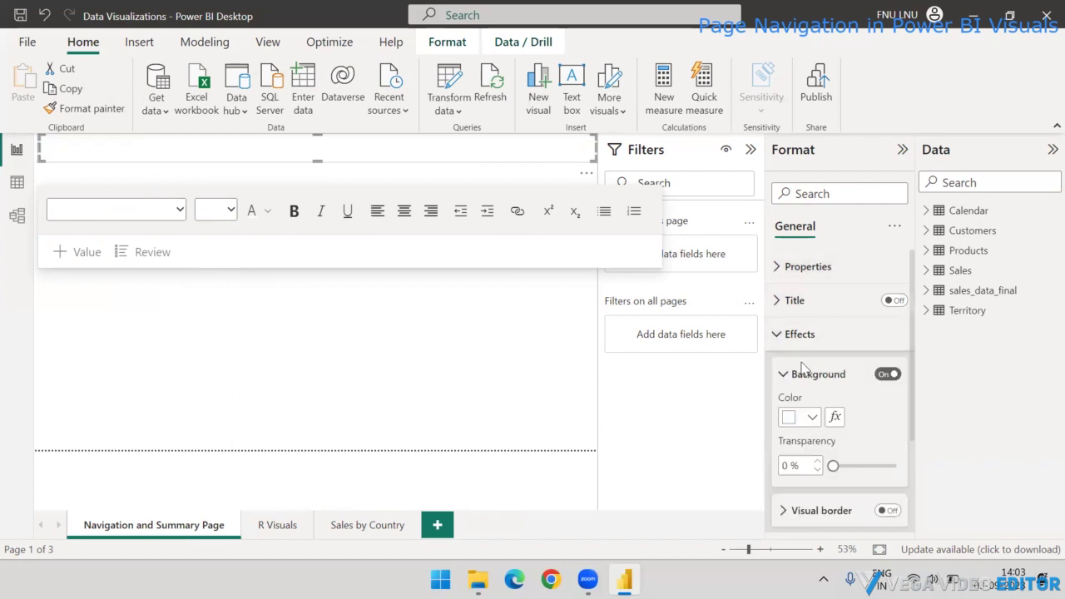
{"action": "left_click", "coordinate": [805, 418]}
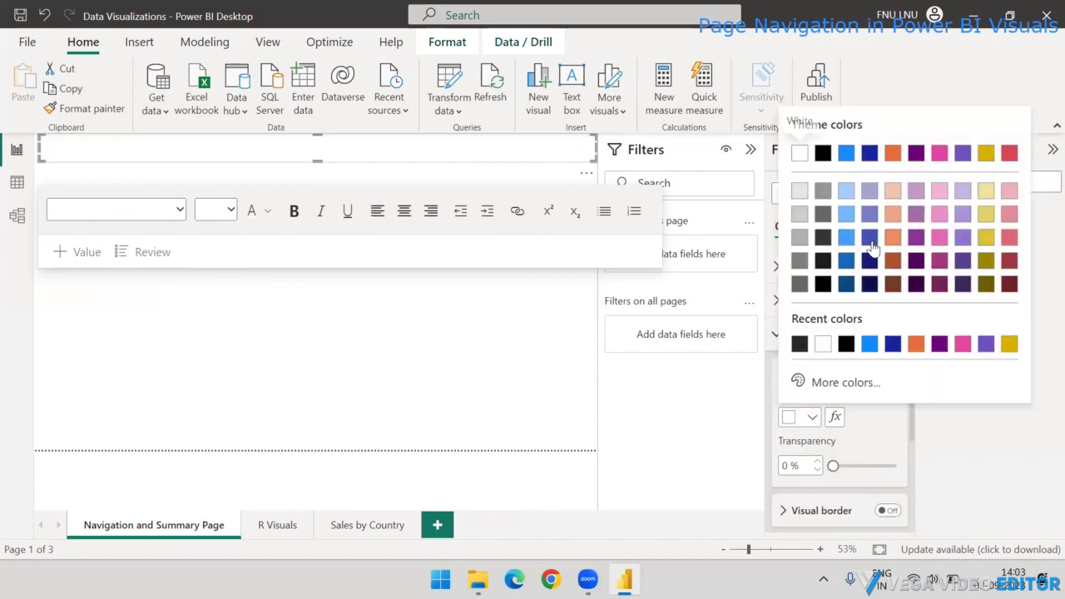
{"action": "left_click", "coordinate": [869, 153]}
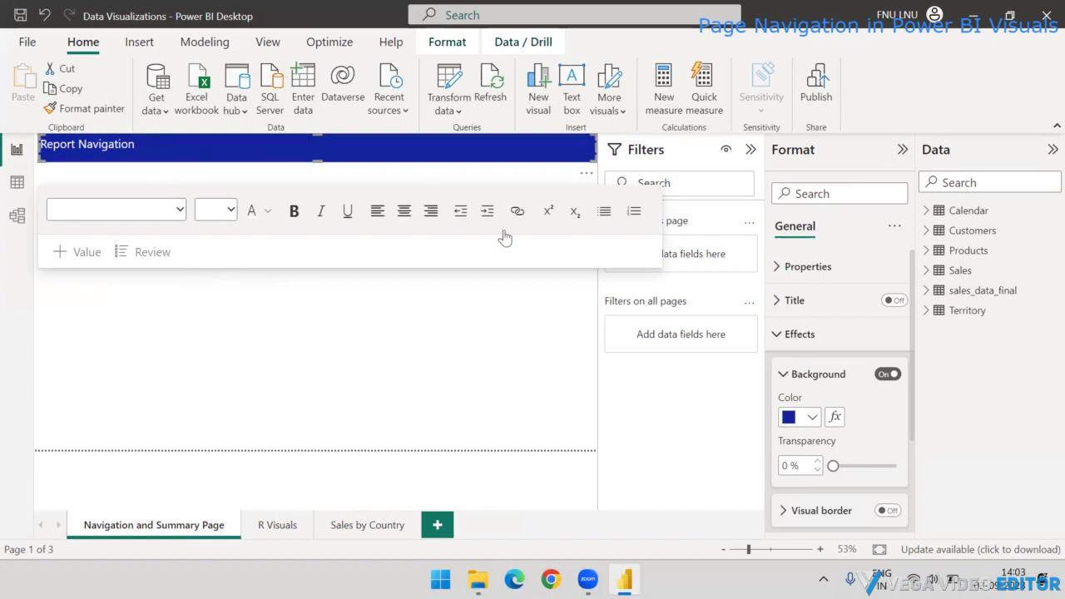
{"action": "left_click", "coordinate": [403, 211]}
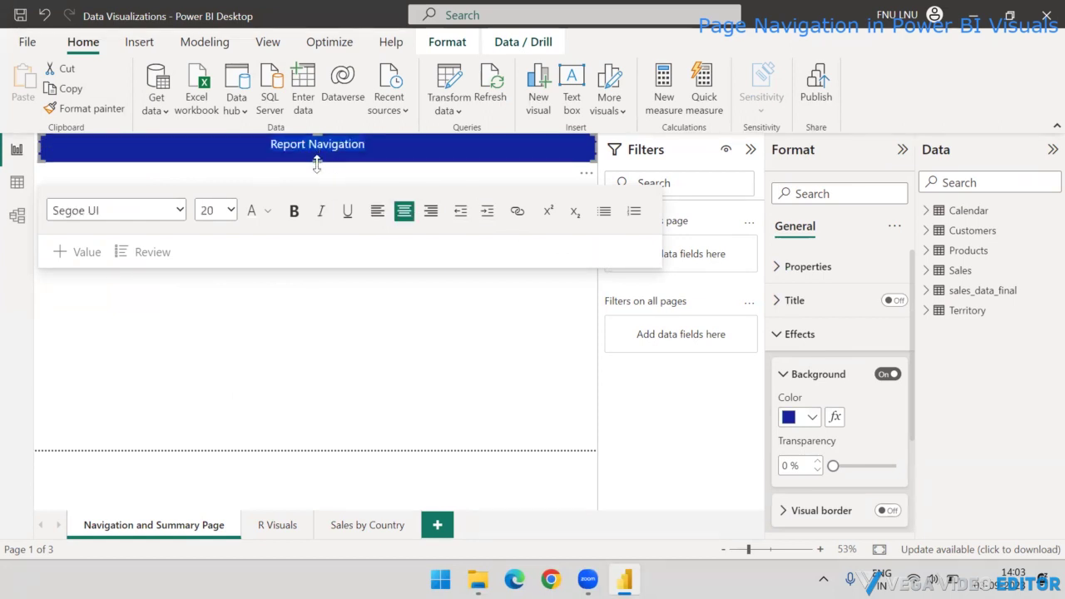
Step: Make the Report Navigation text box slightly taller and increase its text size to 28
{"action": "left_click_drag", "start_coordinate": [317, 163], "coordinate": [316, 170]}
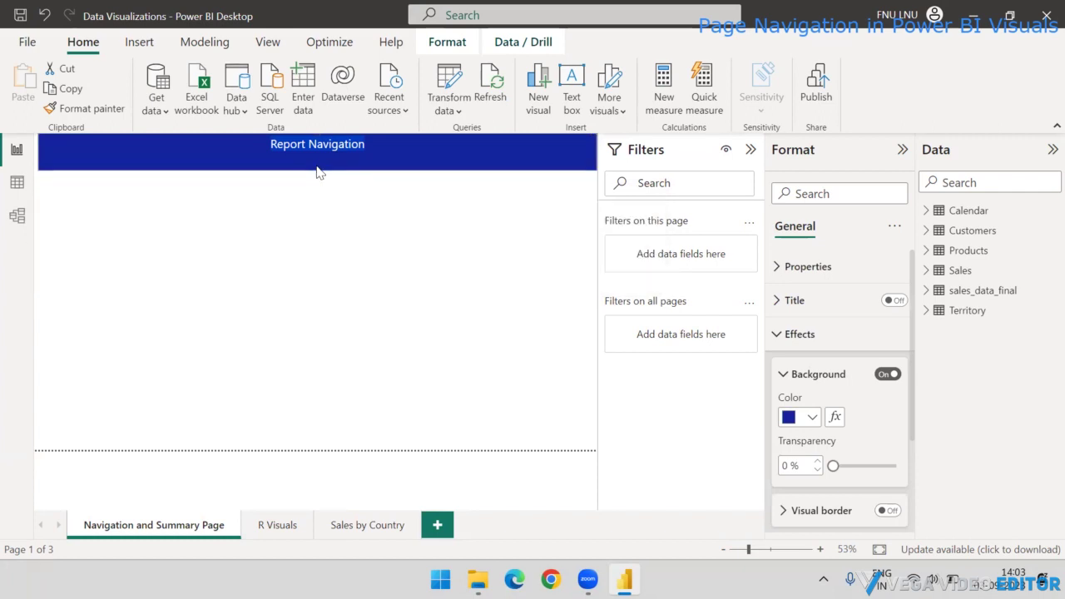
{"action": "scroll", "coordinate": [823, 356], "scroll_direction": "down", "scroll_amount": 1}
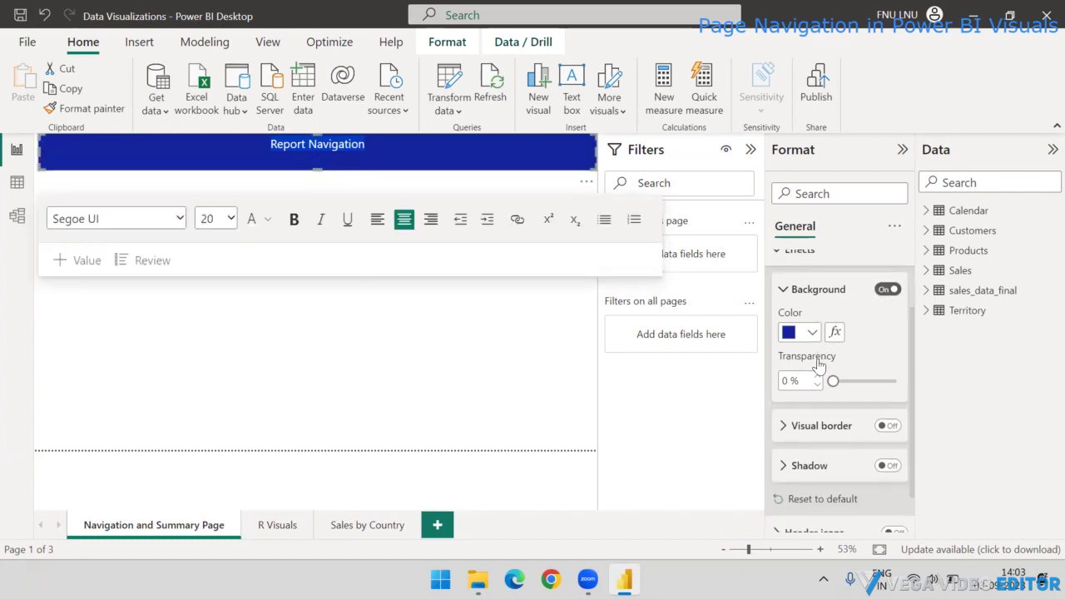
{"action": "scroll", "coordinate": [820, 369], "scroll_direction": "down", "scroll_amount": 1}
{"action": "scroll", "coordinate": [791, 370], "scroll_direction": "up", "scroll_amount": 1}
{"action": "left_click", "coordinate": [787, 333]}
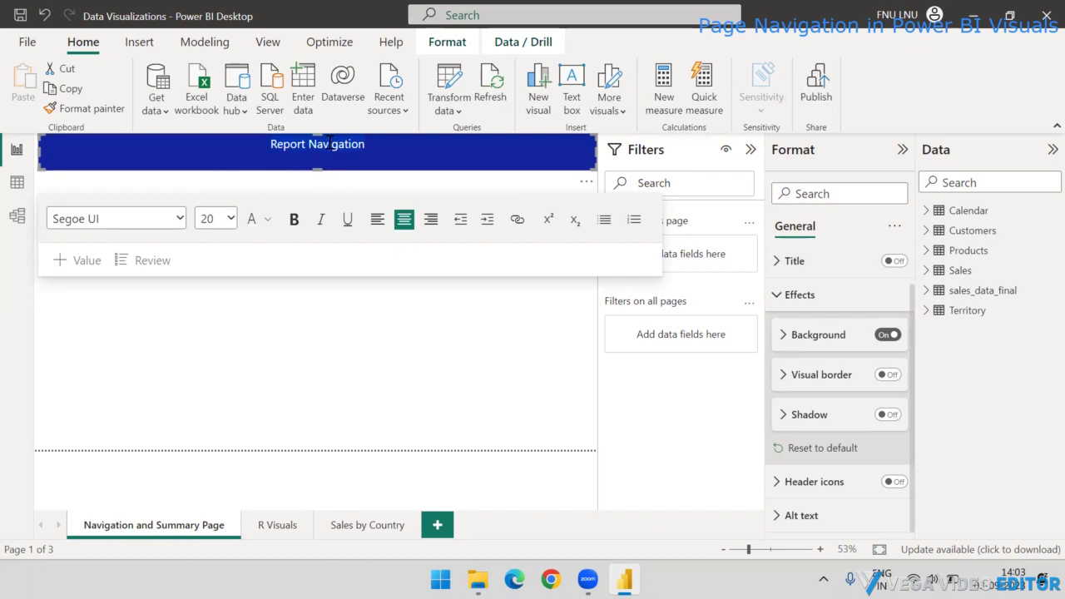
{"action": "left_click", "coordinate": [218, 219]}
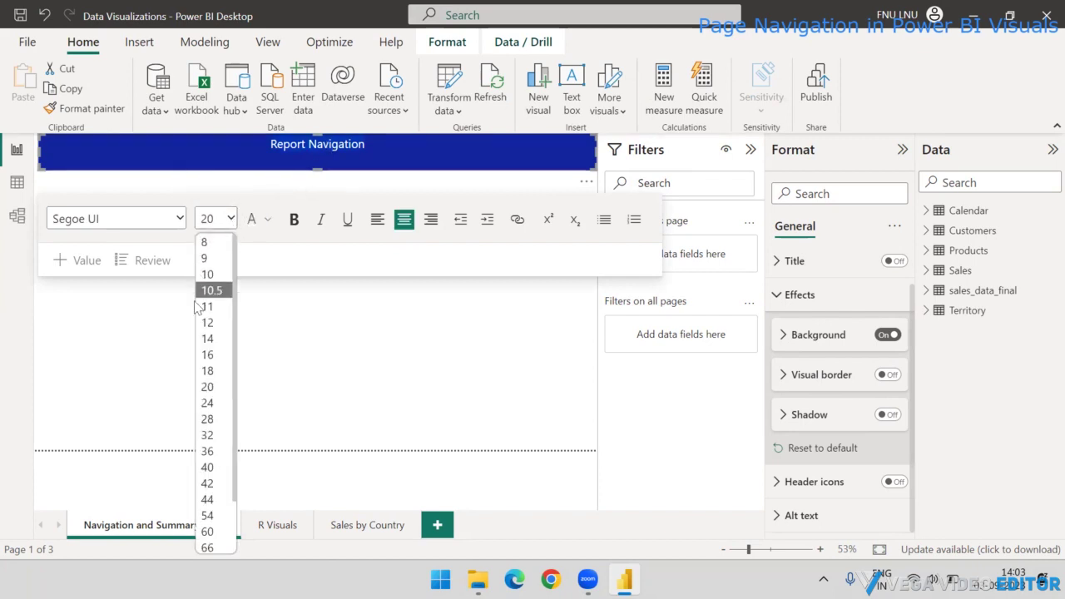
{"action": "left_click", "coordinate": [212, 418]}
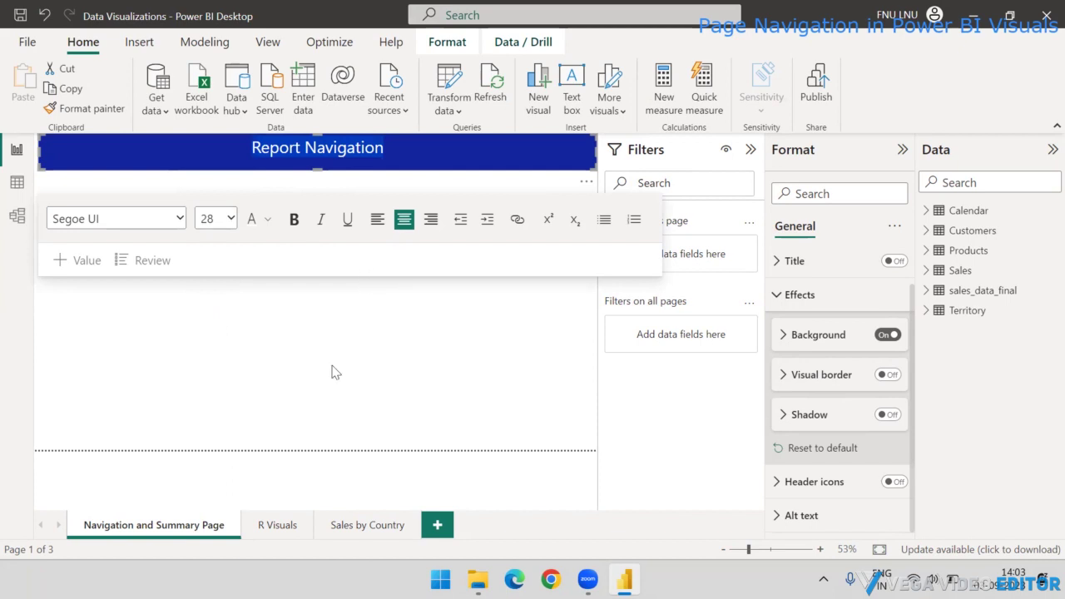
{"action": "left_click", "coordinate": [782, 294]}
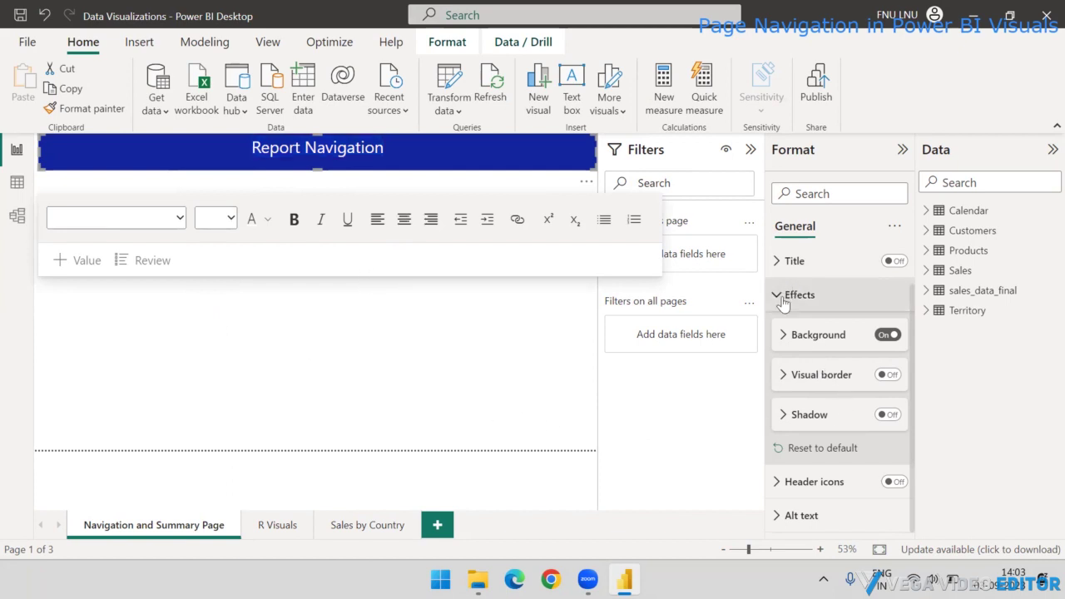
Step: Rename the Navigation and Summary Page as "Navigation and Summary"
{"action": "double_click", "coordinate": [204, 531]}
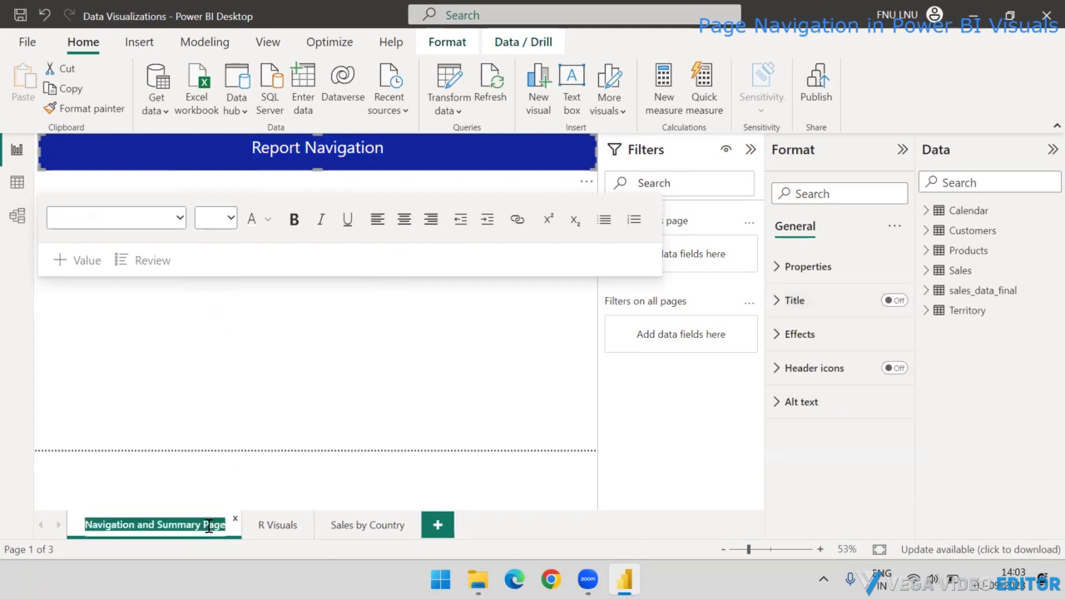
{"action": "left_click_drag", "start_coordinate": [203, 524], "coordinate": [229, 522]}
{"action": "key", "text": "BackSpace"}
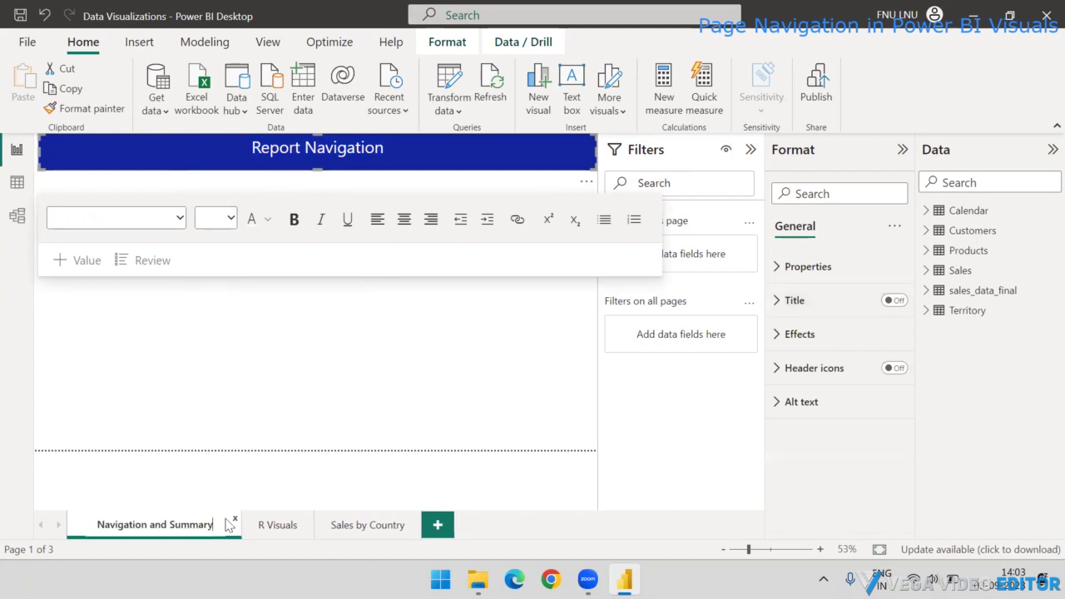
{"action": "key", "text": "Return"}
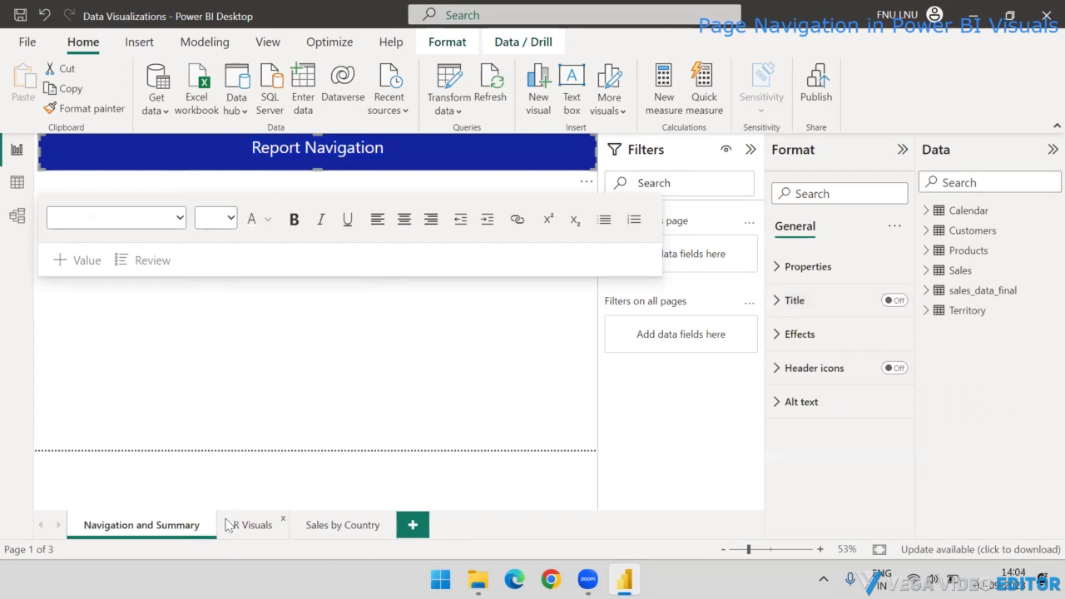
{"action": "left_click", "coordinate": [325, 415]}
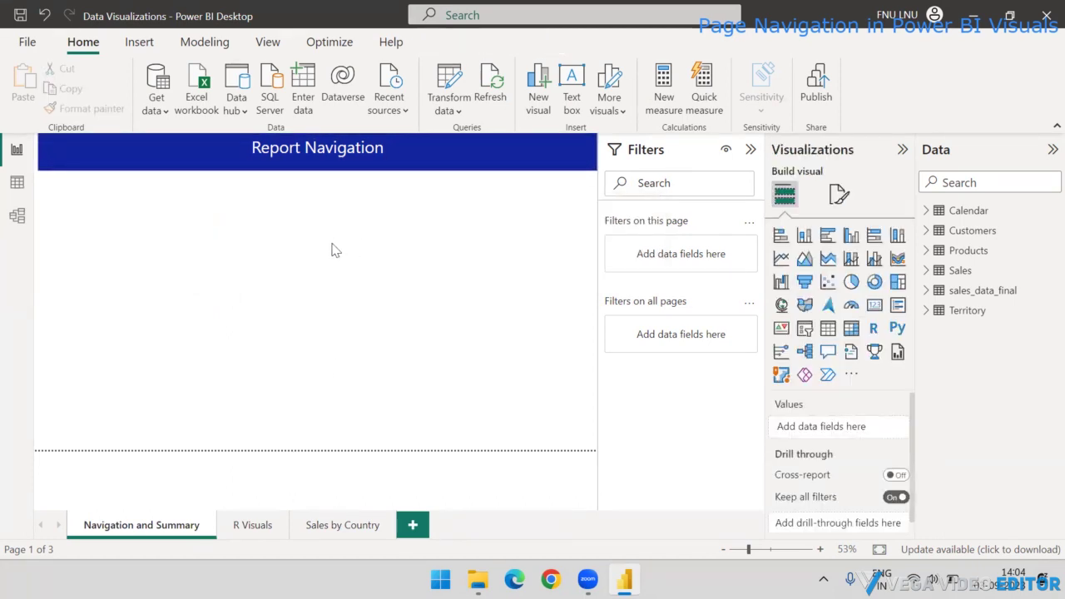
Step: Review the background and visual border effects of the Report Navigation text box
{"action": "left_click", "coordinate": [545, 177]}
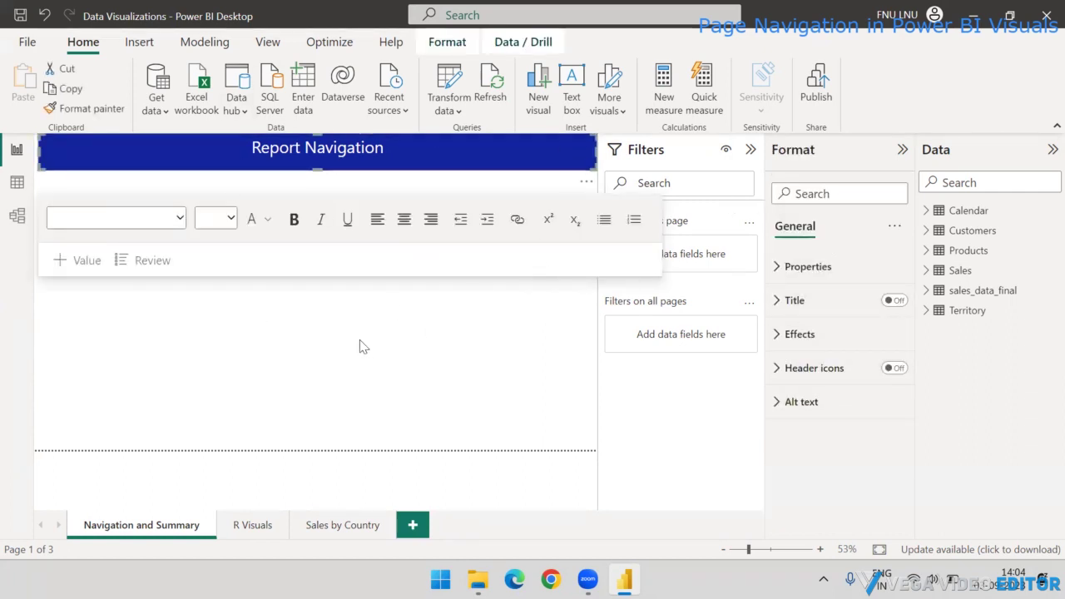
{"action": "left_click", "coordinate": [781, 335]}
{"action": "scroll", "coordinate": [805, 376], "scroll_direction": "down", "scroll_amount": 2}
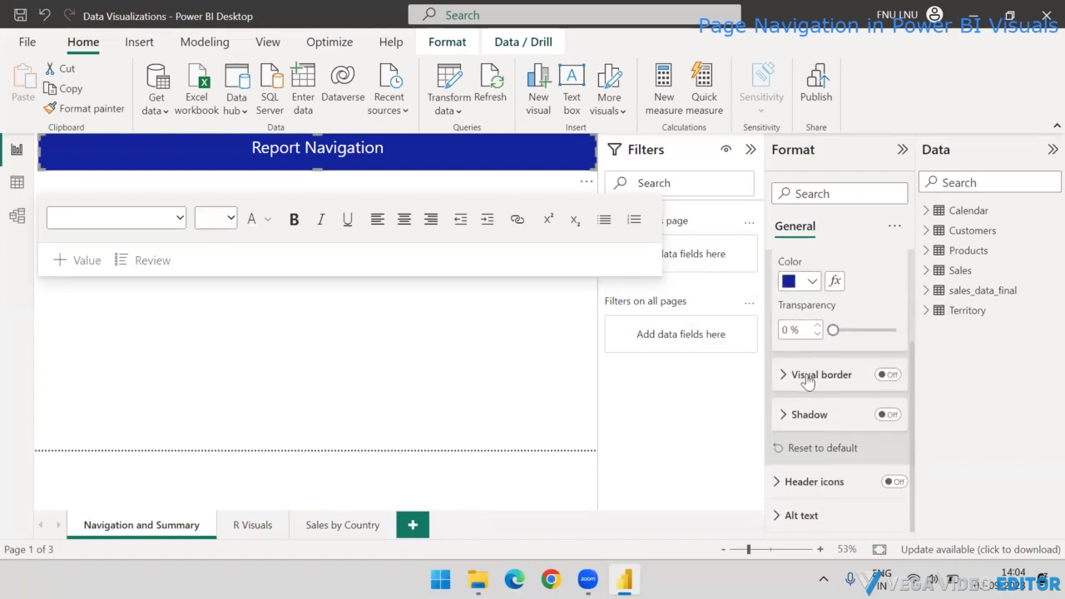
{"action": "left_click", "coordinate": [784, 379]}
{"action": "left_click", "coordinate": [785, 378]}
{"action": "scroll", "coordinate": [790, 366], "scroll_direction": "up", "scroll_amount": 1}
{"action": "scroll", "coordinate": [792, 354], "scroll_direction": "up", "scroll_amount": 1}
{"action": "left_click", "coordinate": [781, 322]}
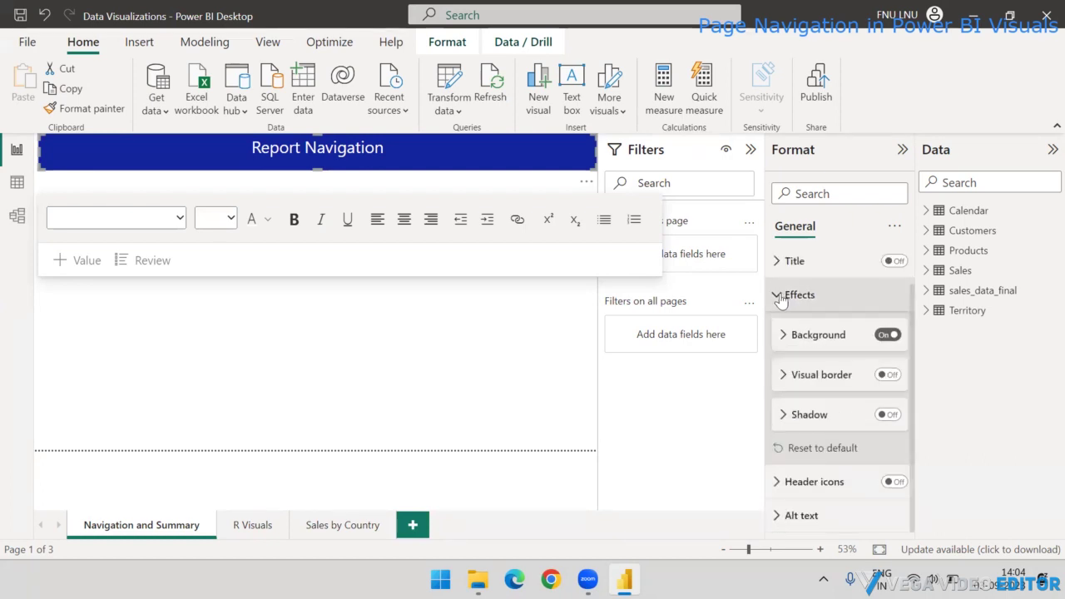
{"action": "left_click", "coordinate": [782, 296]}
{"action": "left_click", "coordinate": [355, 297]}
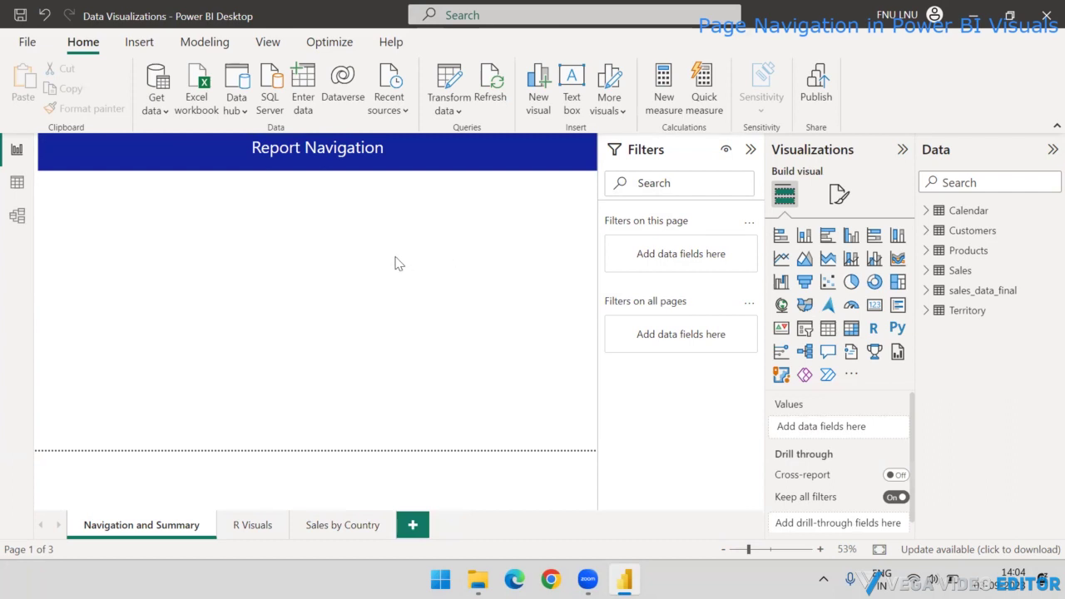
Step: Insert a text box just below the Report Navigation banner, less than half the page wide, with the text "R Visuals Page"
{"action": "left_click", "coordinate": [572, 83]}
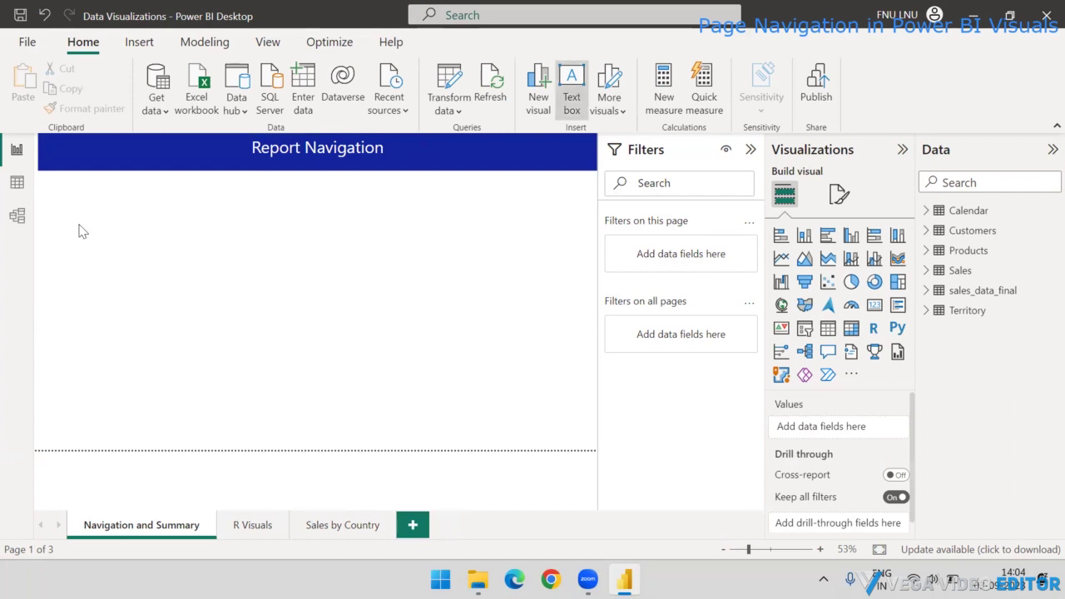
{"action": "left_click_drag", "start_coordinate": [319, 276], "coordinate": [321, 237]}
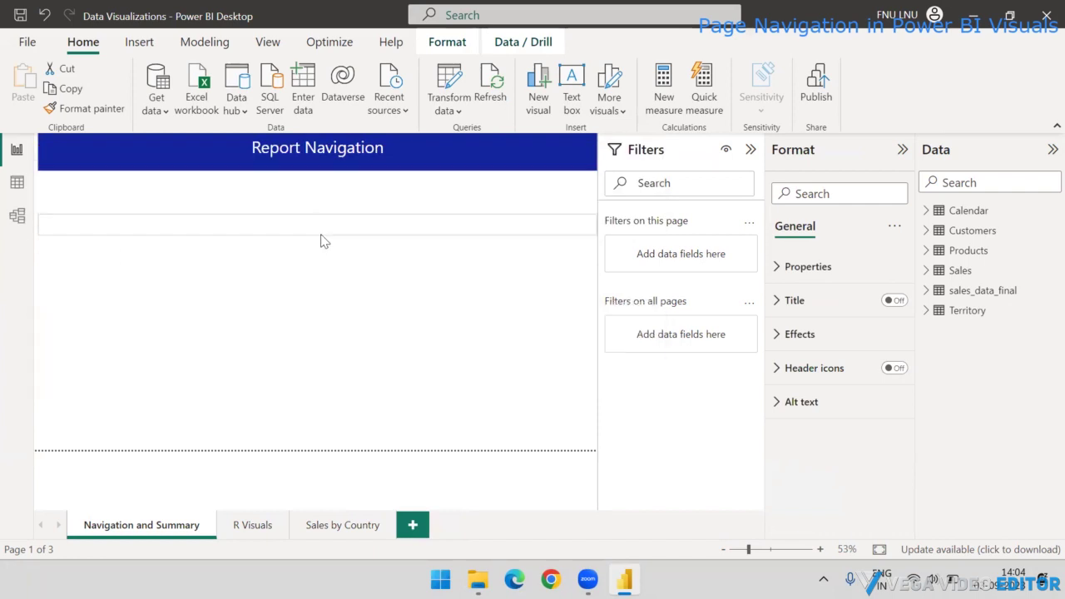
{"action": "left_click_drag", "start_coordinate": [597, 233], "coordinate": [268, 234]}
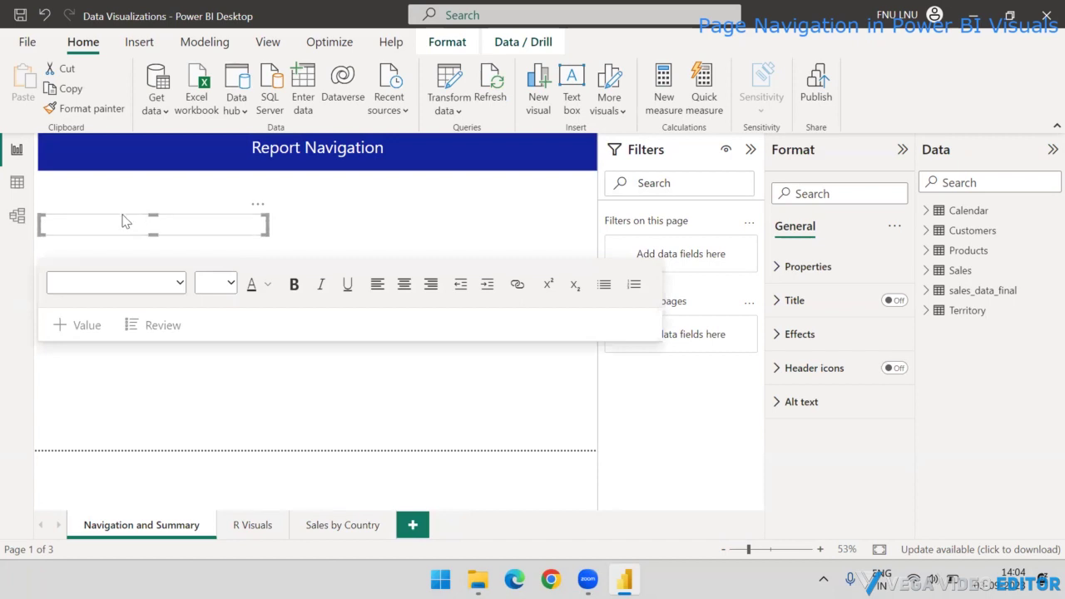
{"action": "left_click_drag", "start_coordinate": [122, 208], "coordinate": [118, 195]}
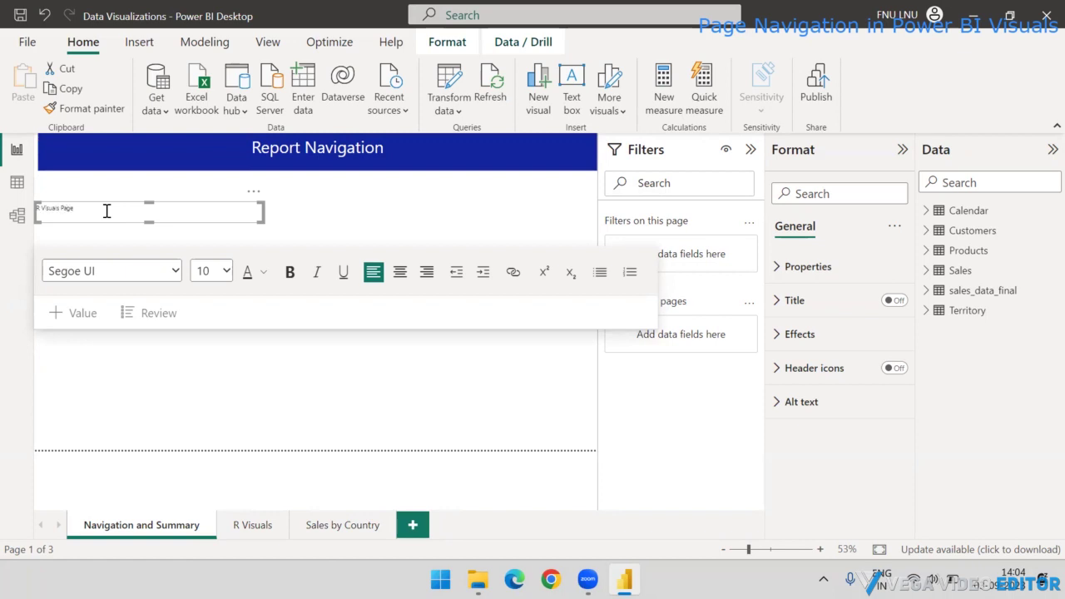
Step: Format the R Visuals Page text with the dark blue theme colour at size 14
{"action": "left_click_drag", "start_coordinate": [106, 212], "coordinate": [23, 210]}
{"action": "left_click", "coordinate": [261, 276]}
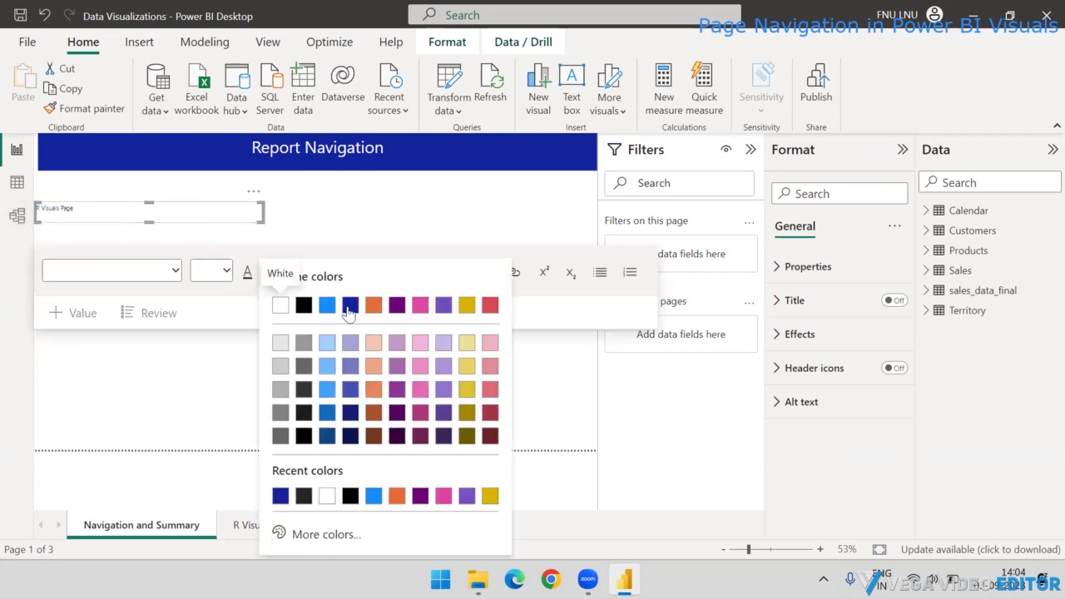
{"action": "left_click", "coordinate": [351, 306]}
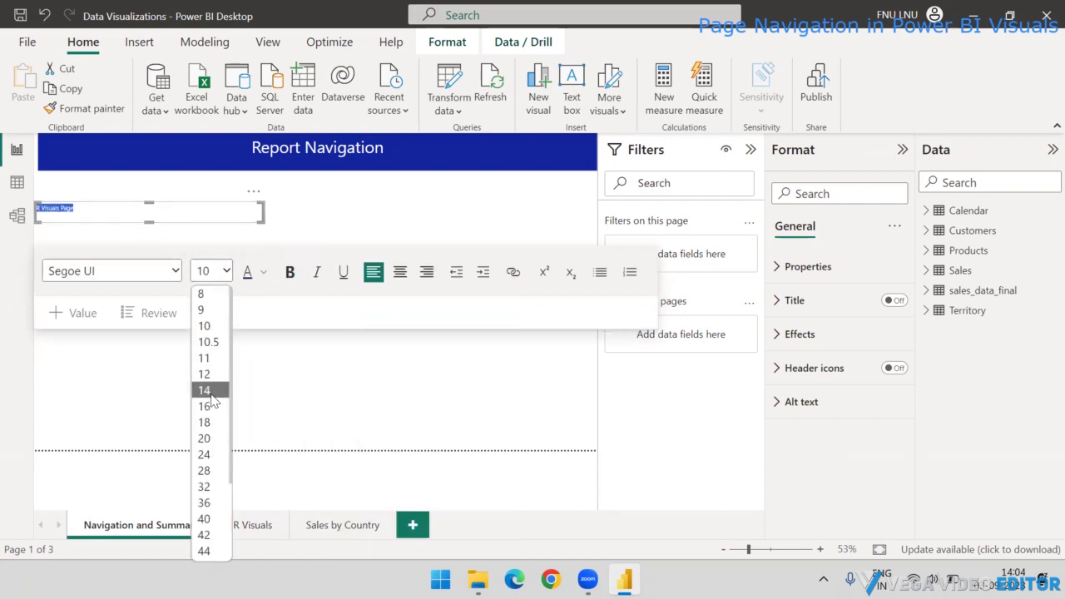
{"action": "left_click", "coordinate": [205, 390]}
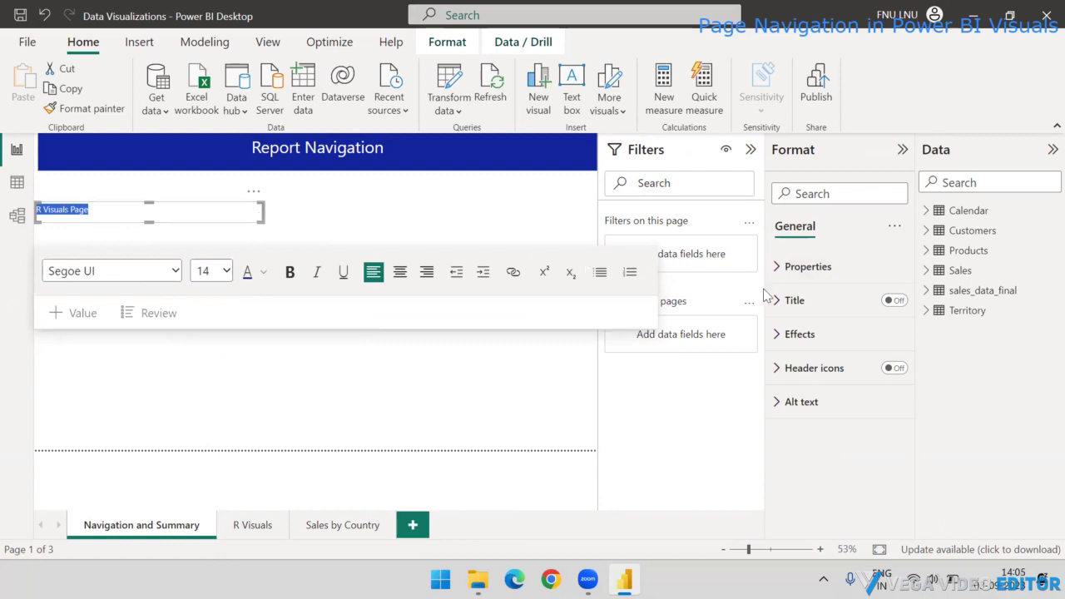
Step: Centre the R Visuals Page text and turn on a shadow for its text box
{"action": "left_click", "coordinate": [779, 335]}
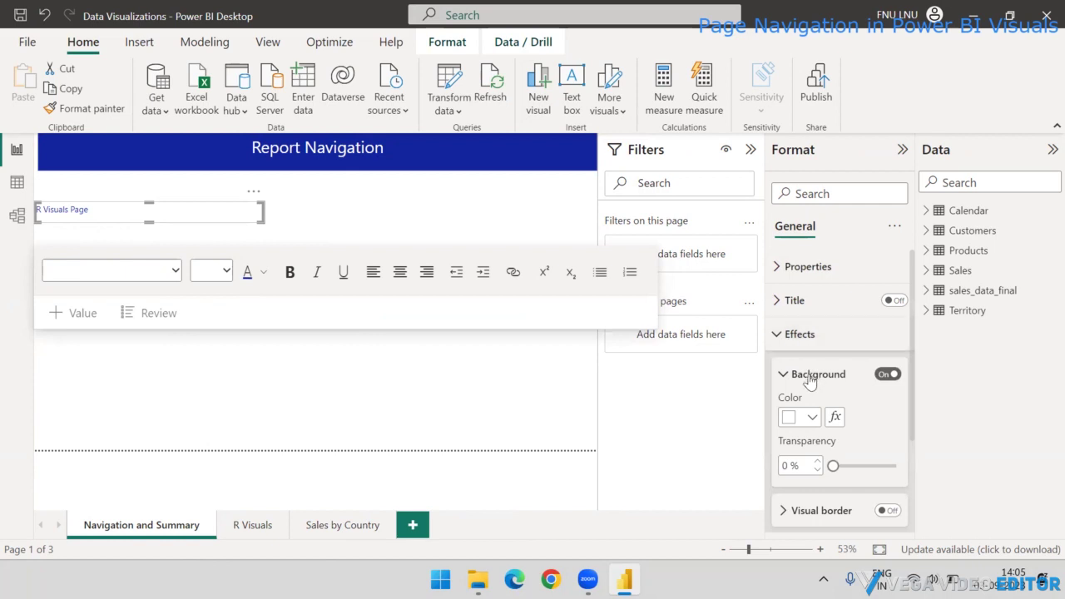
{"action": "scroll", "coordinate": [809, 370], "scroll_direction": "down", "scroll_amount": 2}
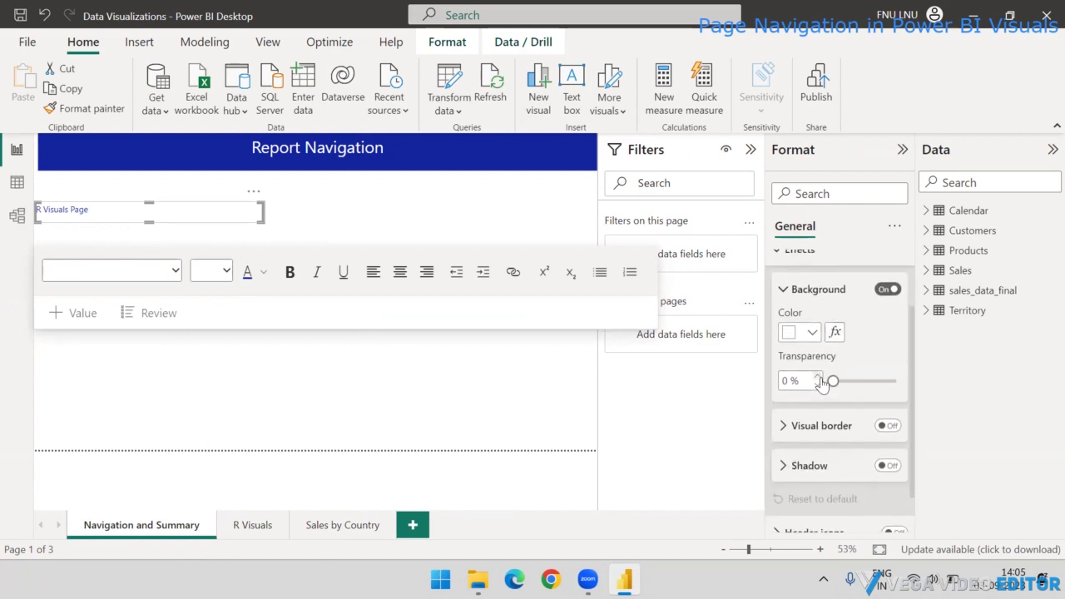
{"action": "left_click", "coordinate": [785, 291]}
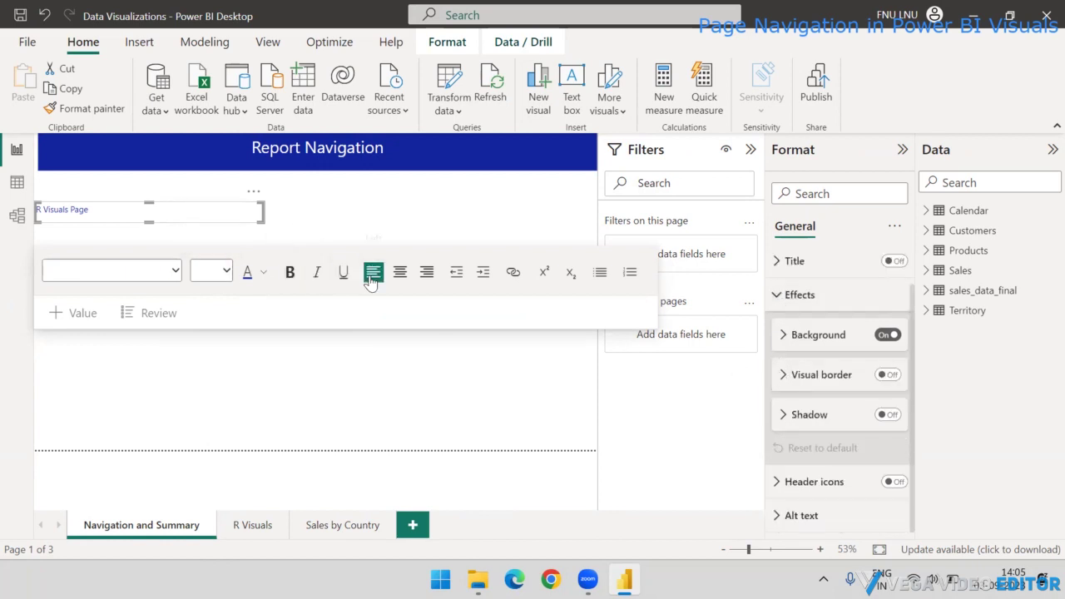
{"action": "left_click", "coordinate": [399, 274]}
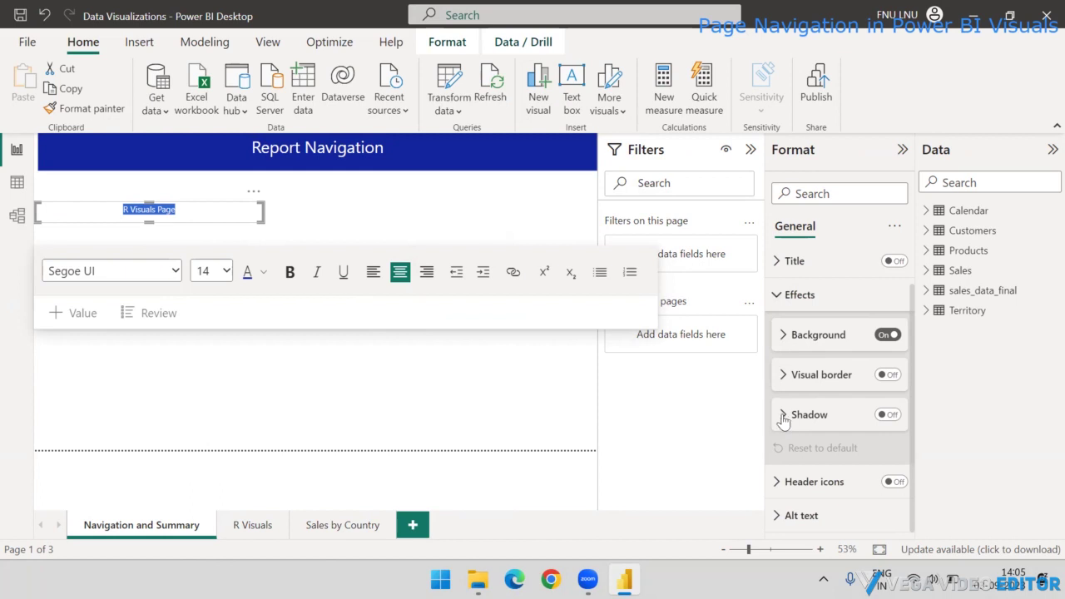
{"action": "left_click", "coordinate": [887, 414]}
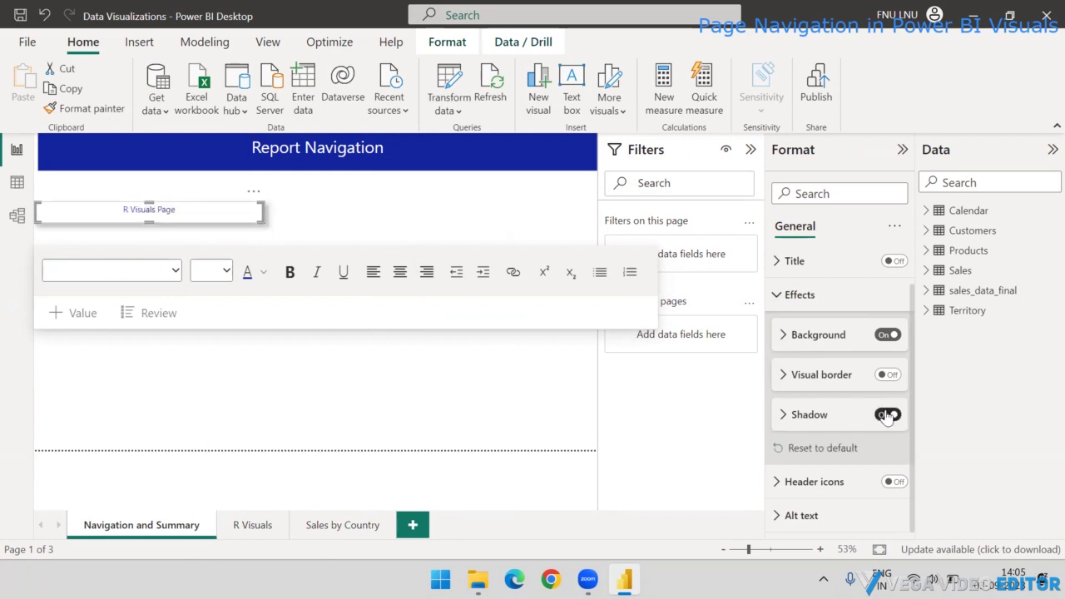
{"action": "left_click", "coordinate": [298, 227]}
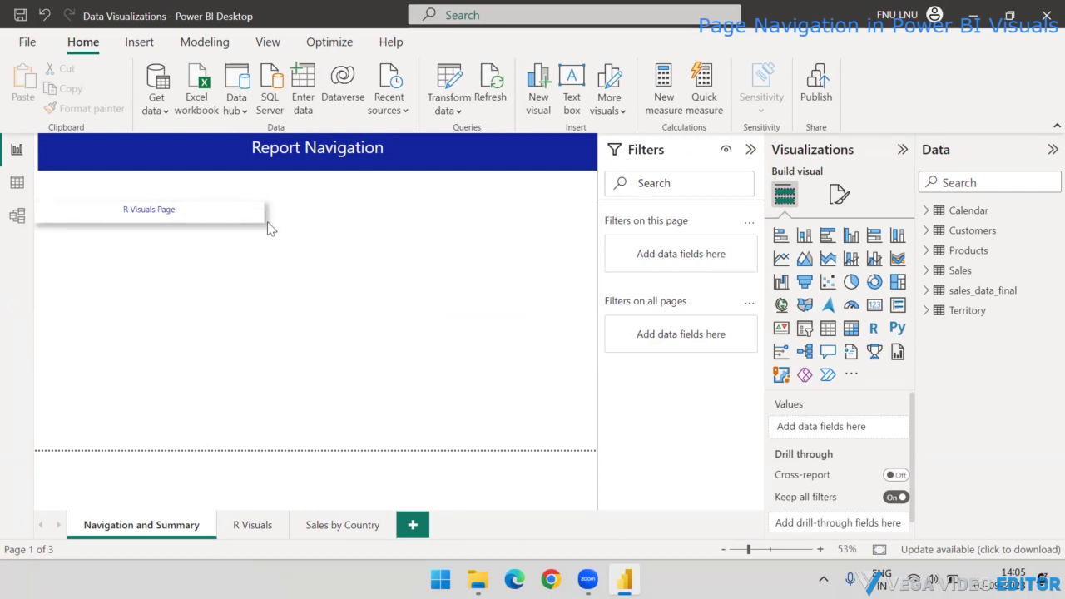
{"action": "left_click", "coordinate": [252, 205]}
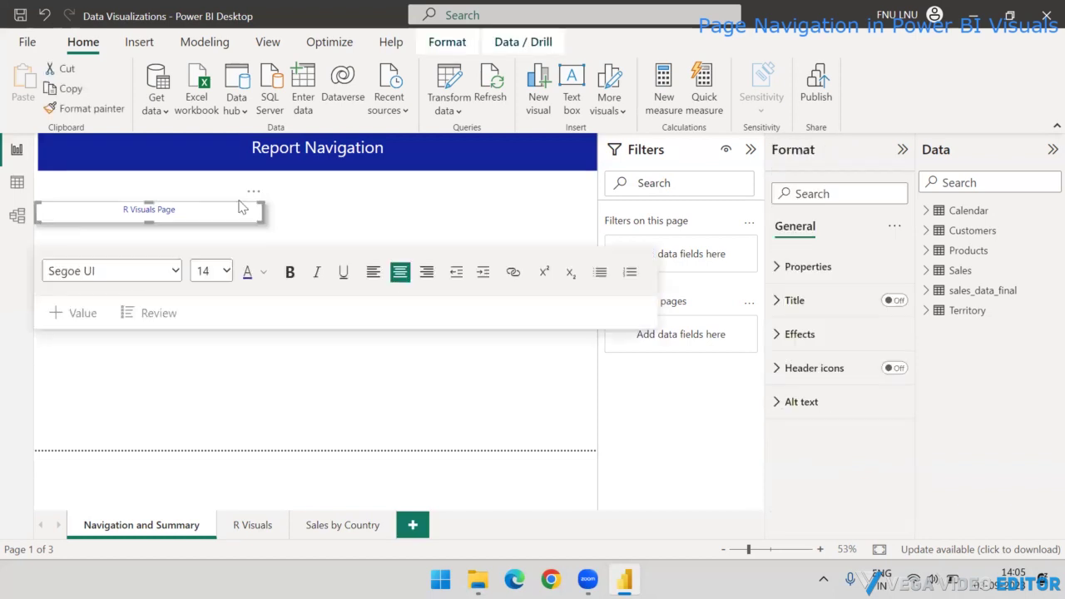
{"action": "left_click", "coordinate": [275, 218]}
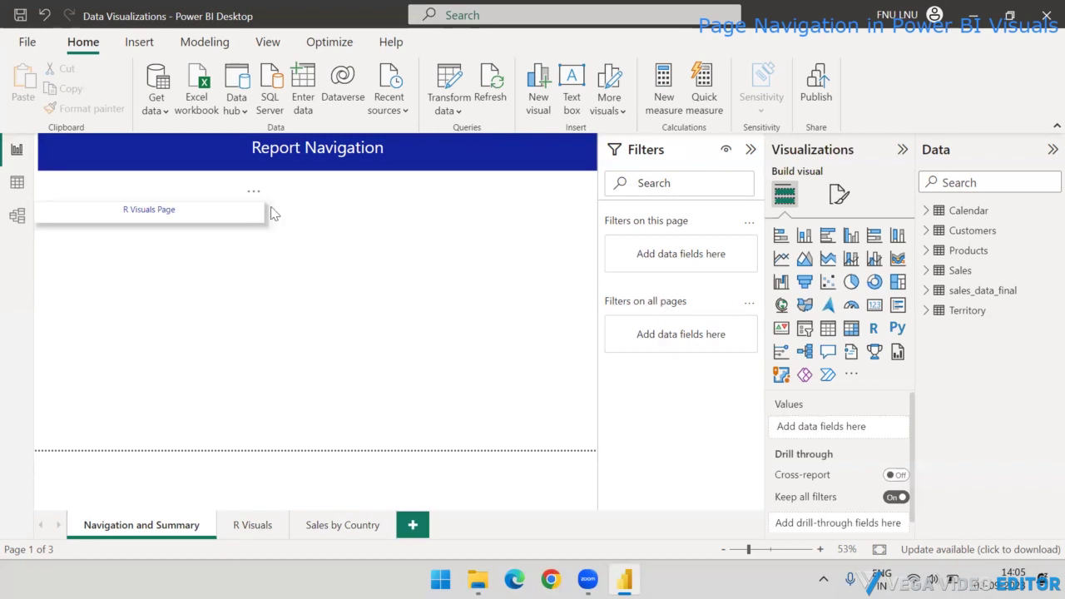
{"action": "left_click", "coordinate": [264, 207]}
{"action": "left_click", "coordinate": [317, 217]}
Step: Insert a right block arrow shape, shrink it and place it just to the right of the R Visuals Page text box
{"action": "left_click", "coordinate": [138, 41]}
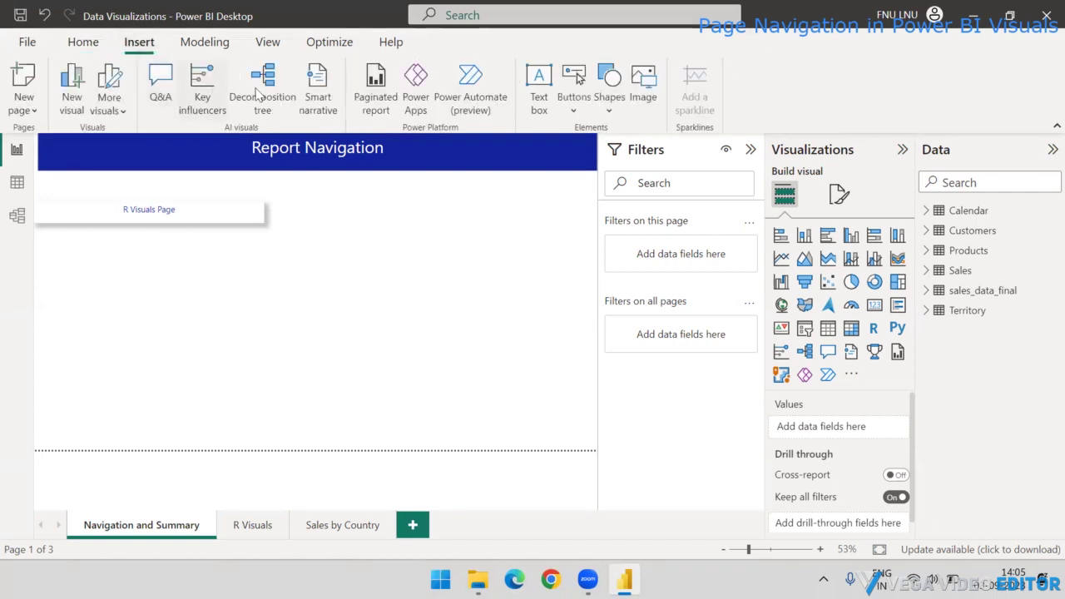
{"action": "left_click", "coordinate": [574, 108]}
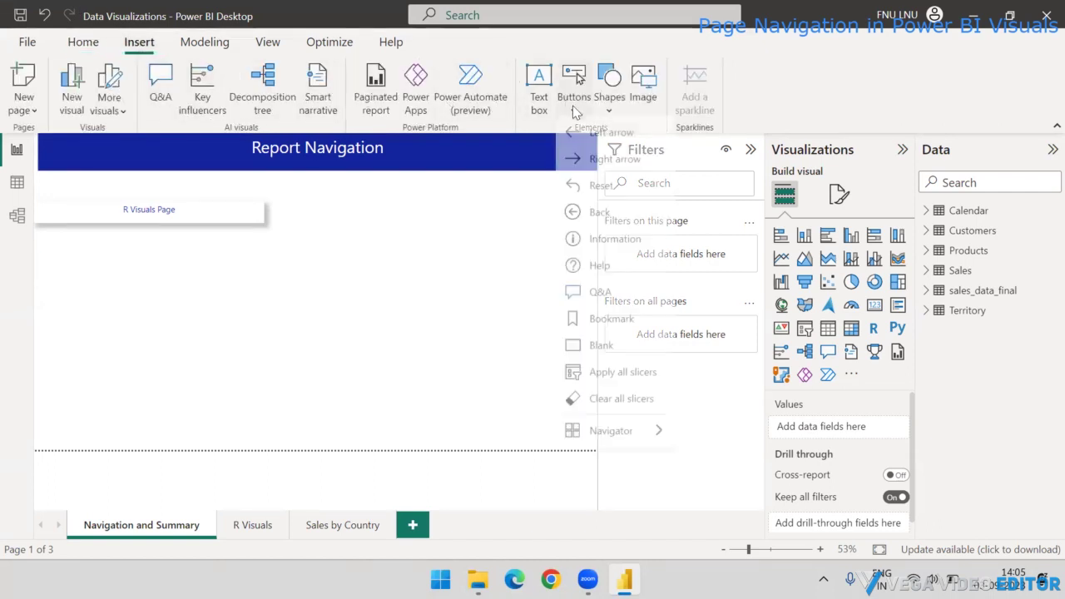
{"action": "left_click", "coordinate": [610, 92]}
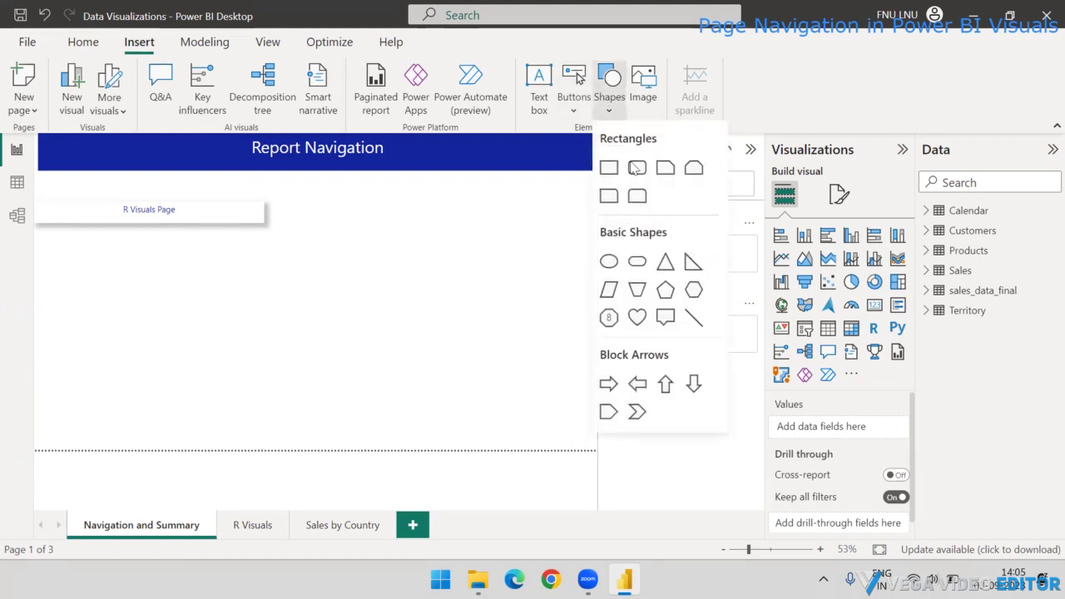
{"action": "left_click", "coordinate": [608, 385]}
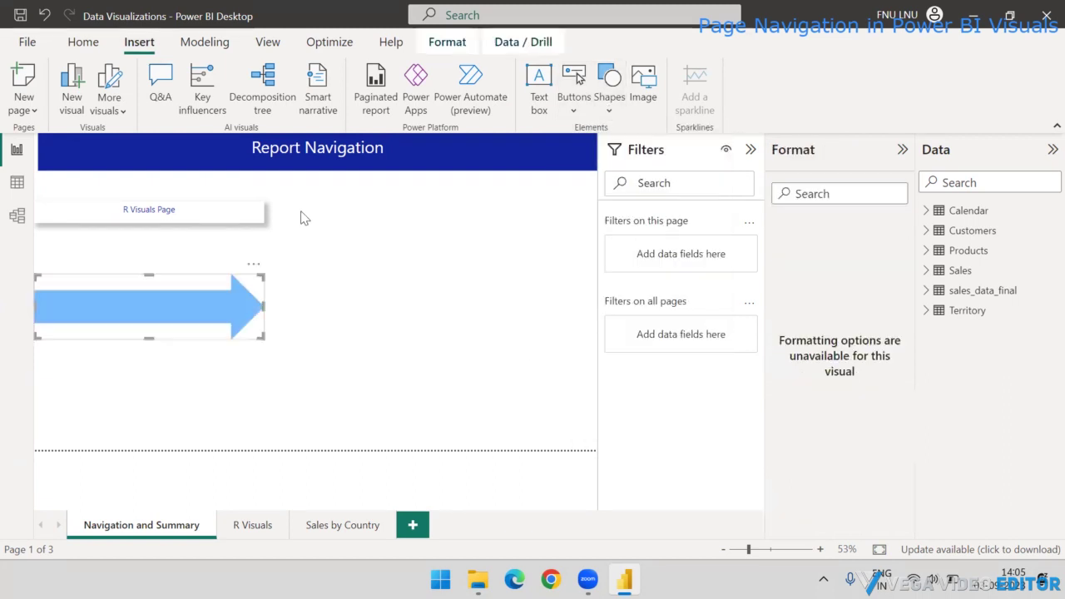
{"action": "left_click_drag", "start_coordinate": [262, 306], "coordinate": [331, 187]}
{"action": "left_click_drag", "start_coordinate": [356, 242], "coordinate": [333, 228]}
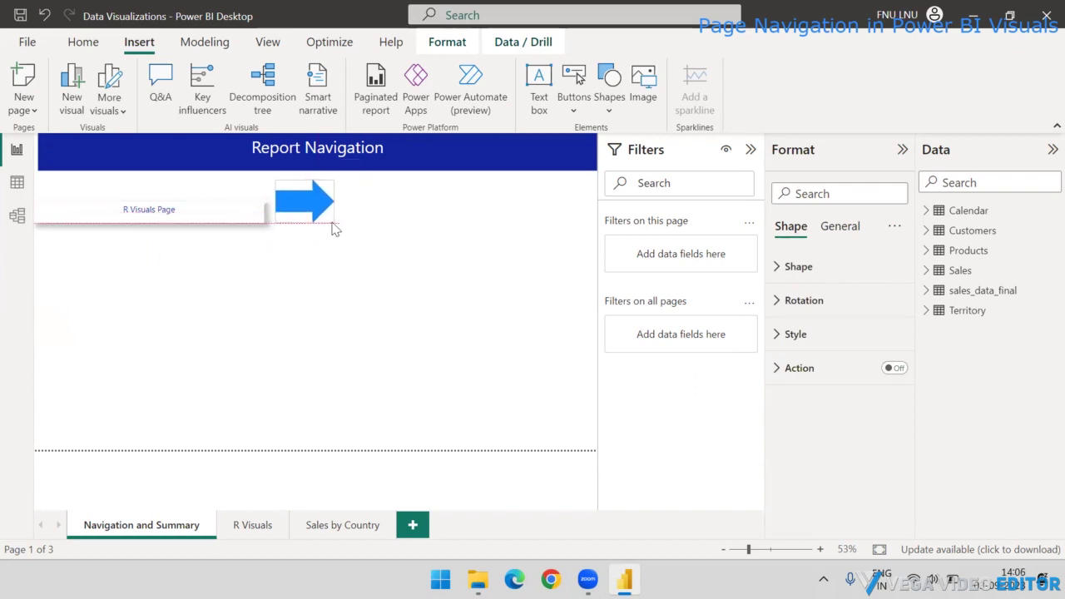
{"action": "left_click_drag", "start_coordinate": [292, 193], "coordinate": [287, 204]}
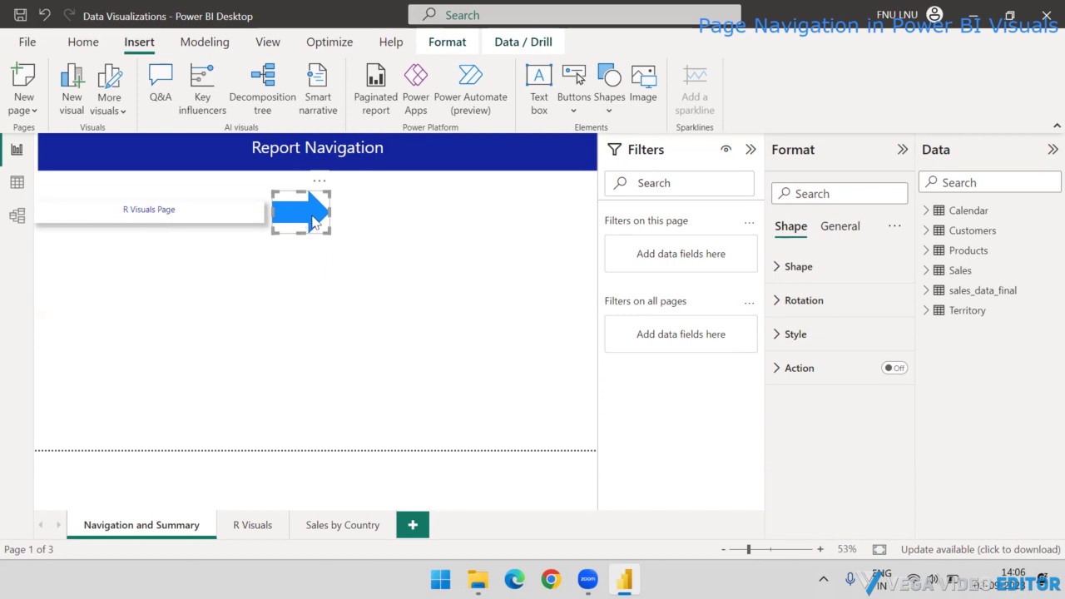
Step: Turn on the action for the right block arrow beside R Visuals Page and set its type to Page navigation
{"action": "left_click", "coordinate": [386, 218]}
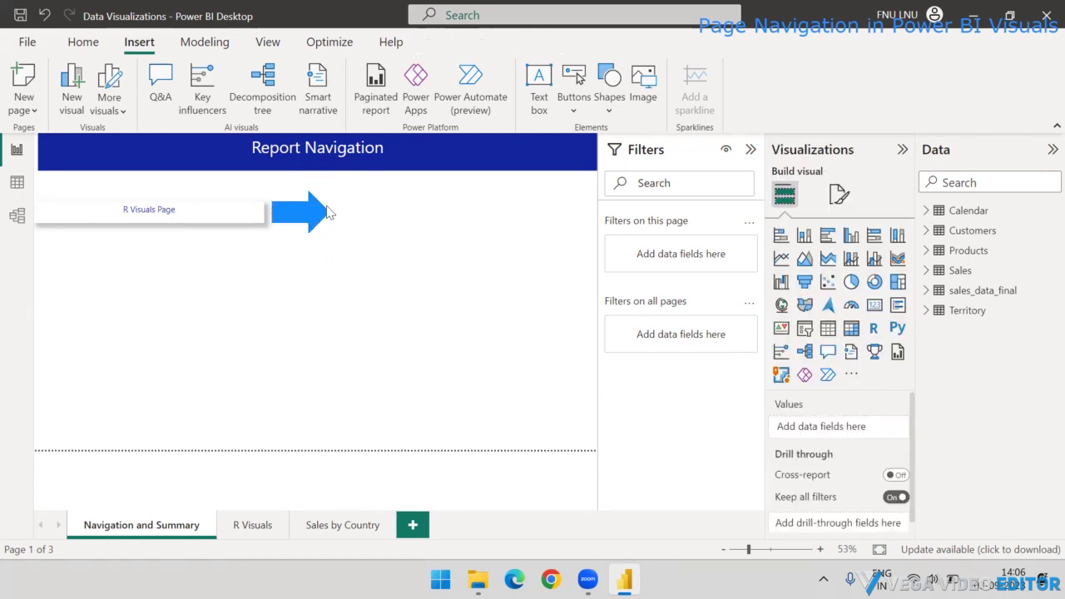
{"action": "left_click", "coordinate": [313, 203]}
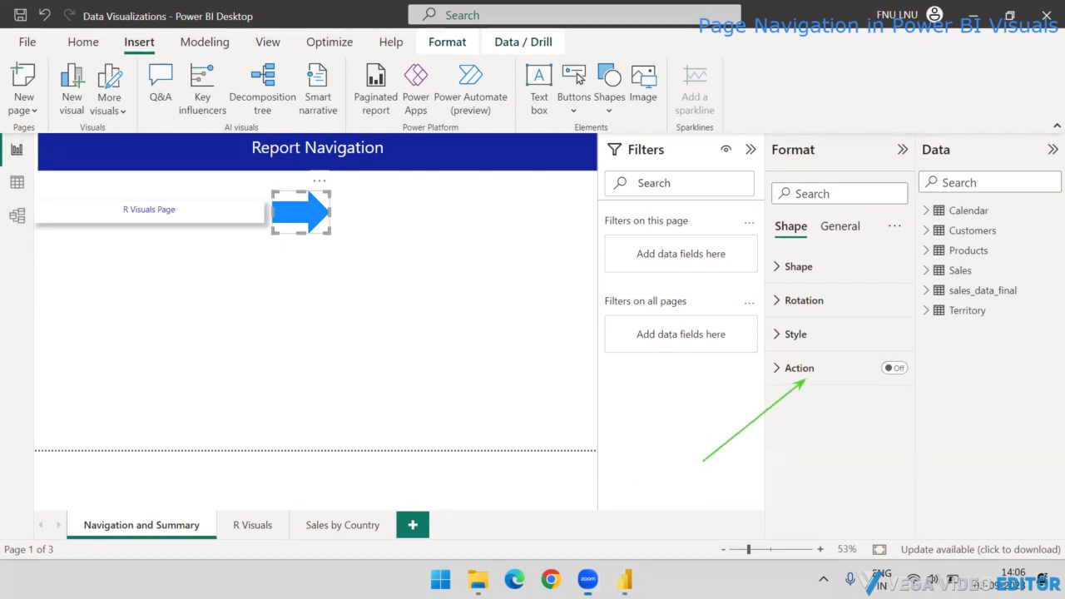
{"action": "left_click", "coordinate": [890, 371]}
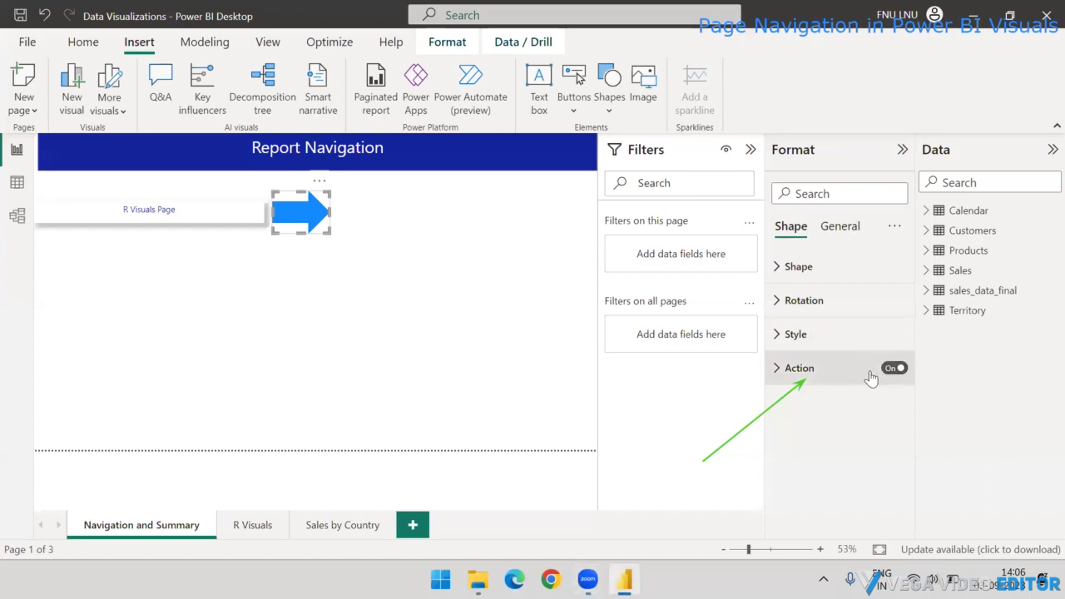
{"action": "left_click", "coordinate": [778, 374]}
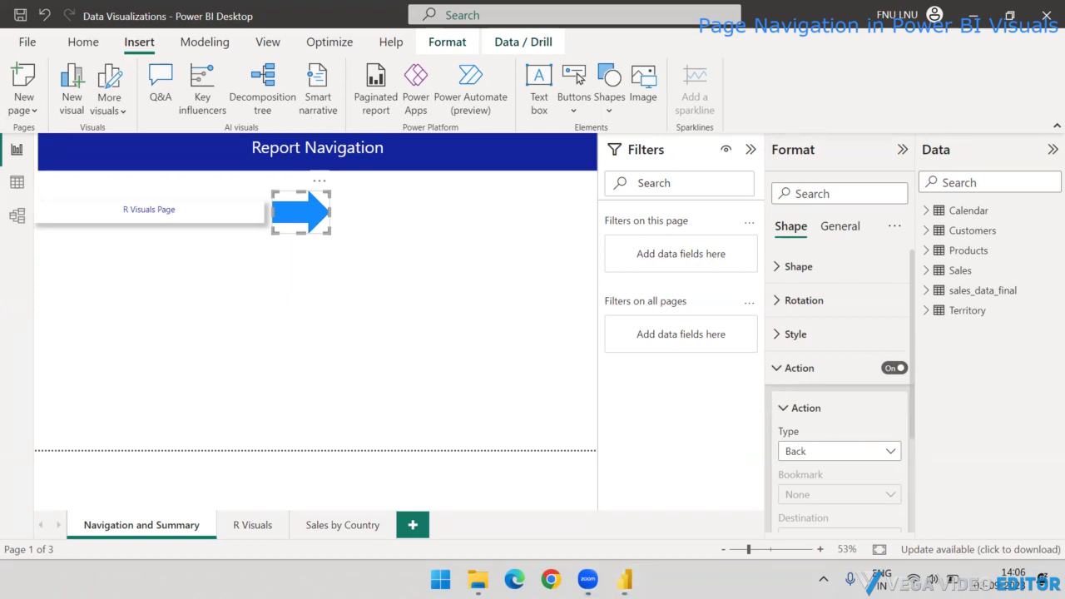
{"action": "left_click", "coordinate": [858, 453]}
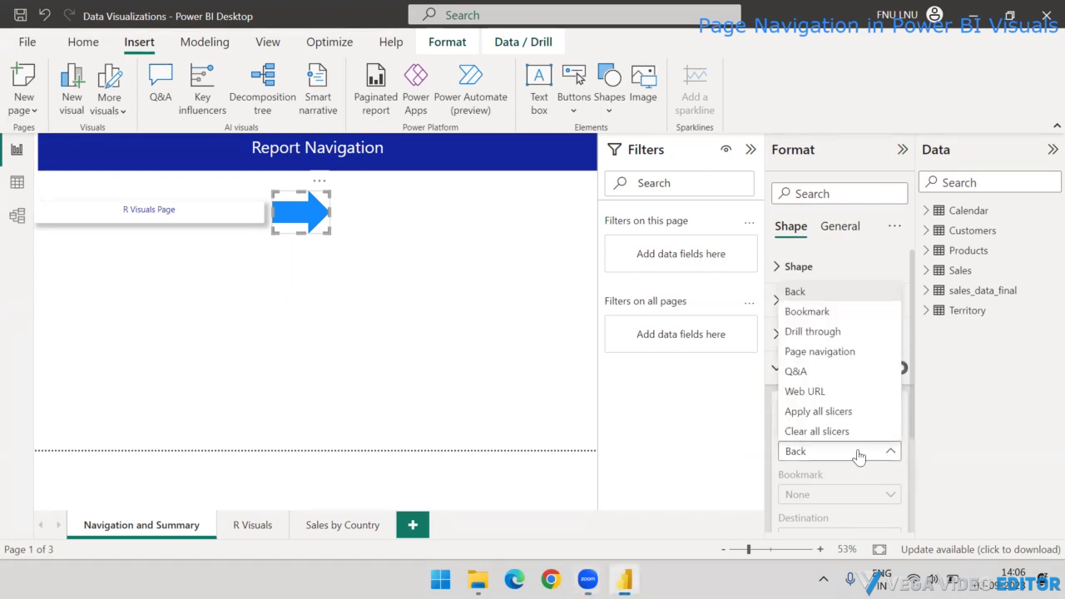
{"action": "left_click", "coordinate": [847, 353]}
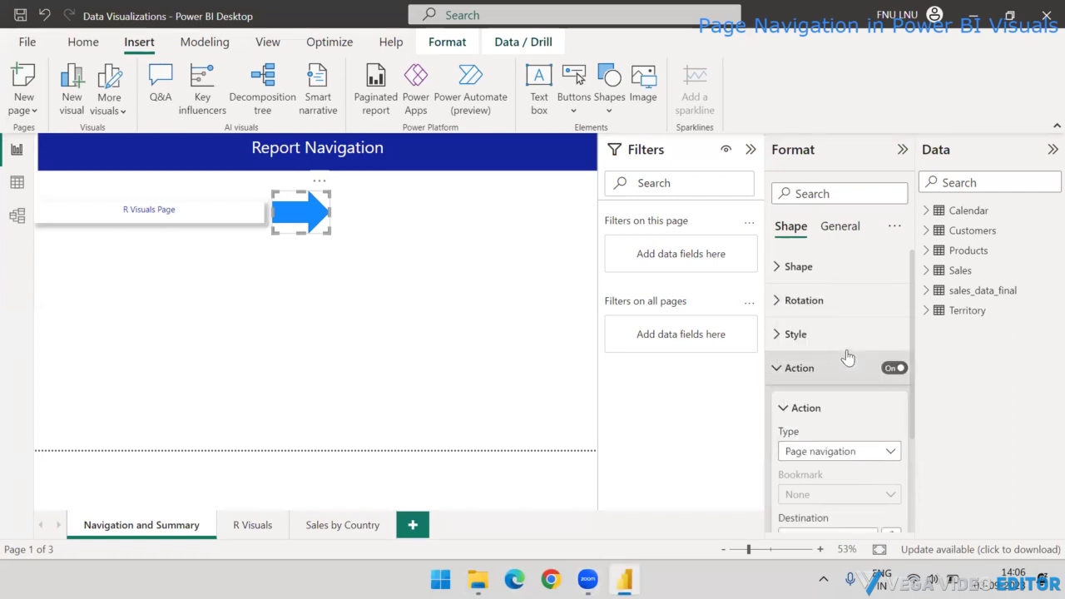
Step: Set the block arrow's page navigation destination to Sales by Country
{"action": "left_click", "coordinate": [514, 341]}
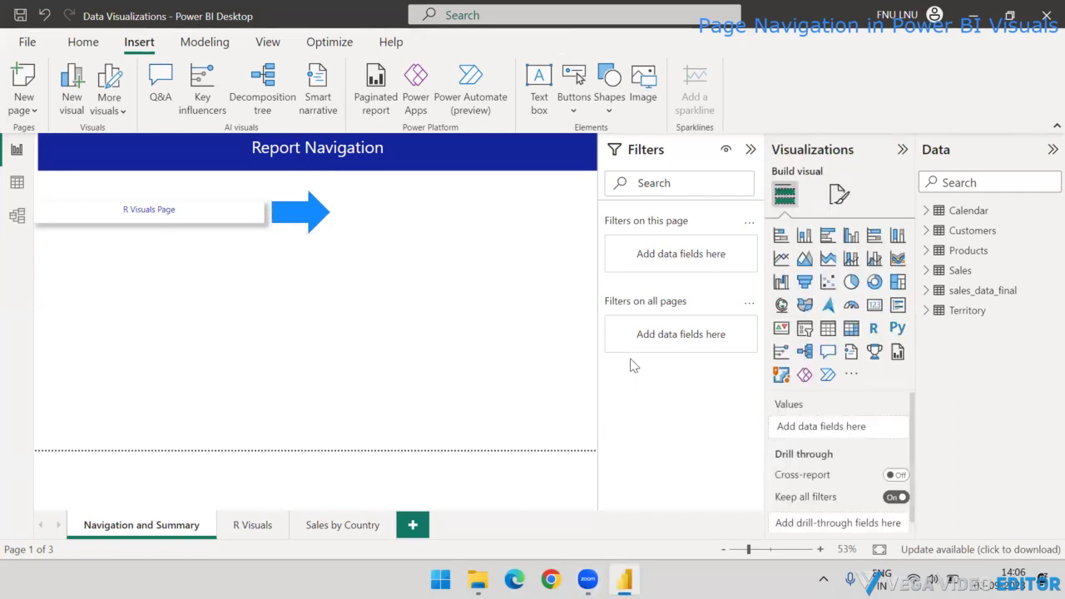
{"action": "left_click", "coordinate": [320, 228]}
{"action": "left_click", "coordinate": [777, 373]}
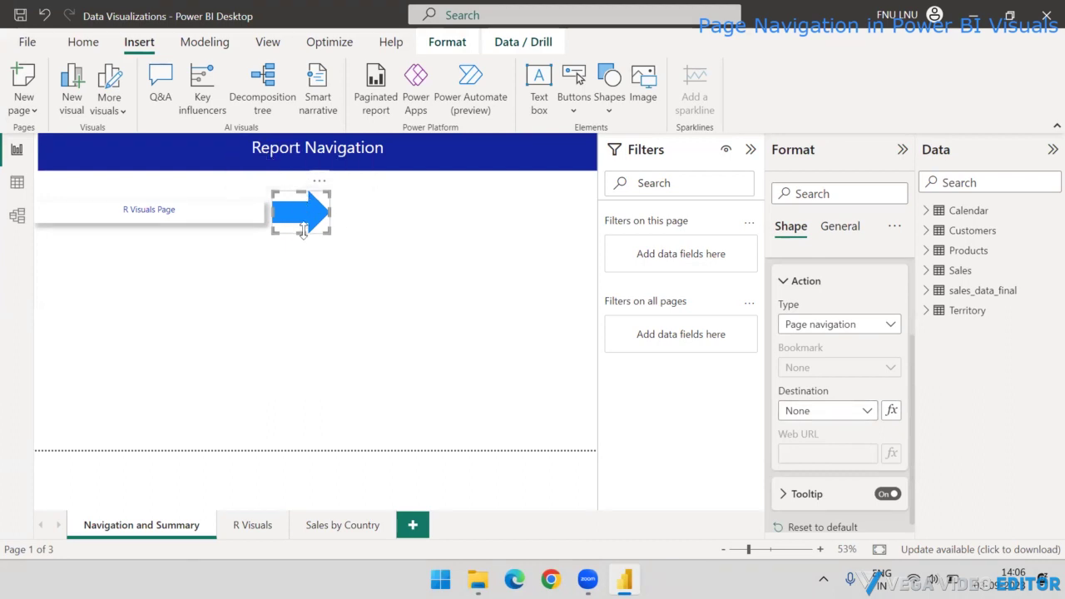
{"action": "left_click", "coordinate": [845, 413]}
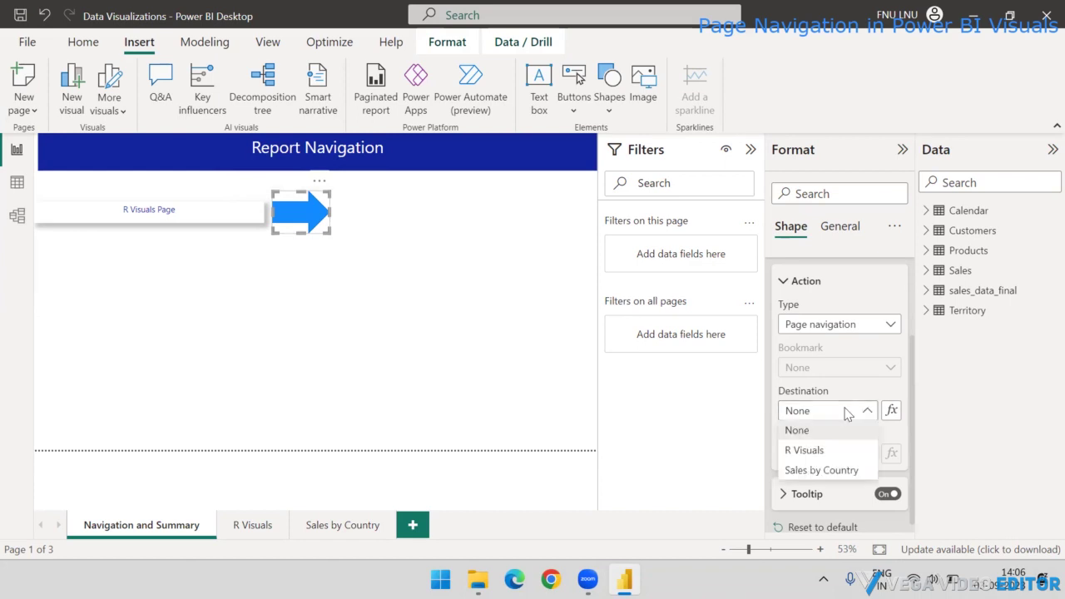
{"action": "left_click", "coordinate": [820, 471]}
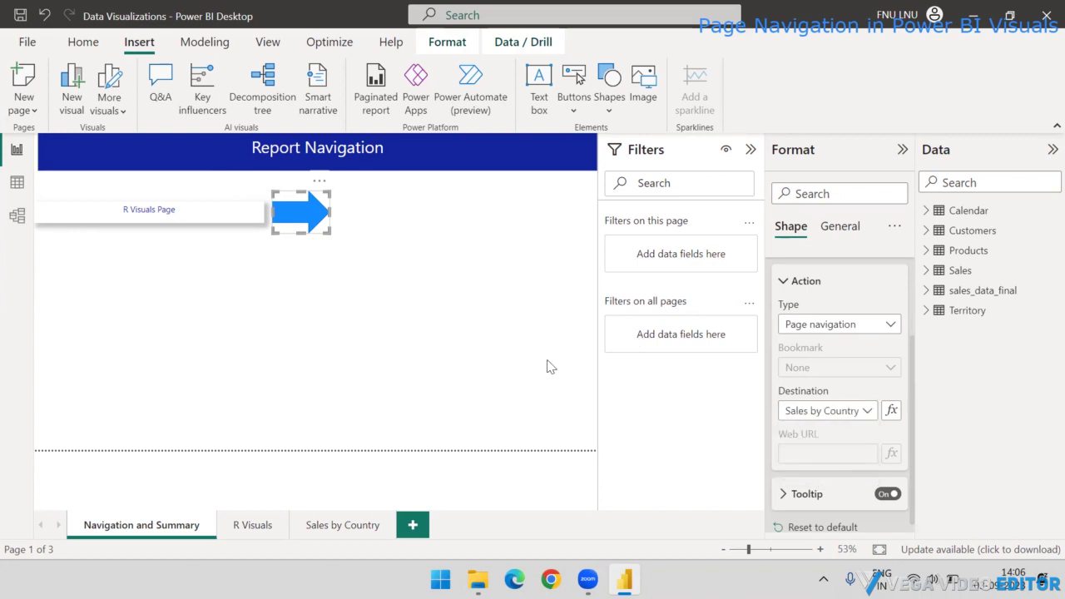
Step: Follow the block arrow's link to test it, and return to the Navigation and Summary page
{"action": "left_click", "coordinate": [266, 274]}
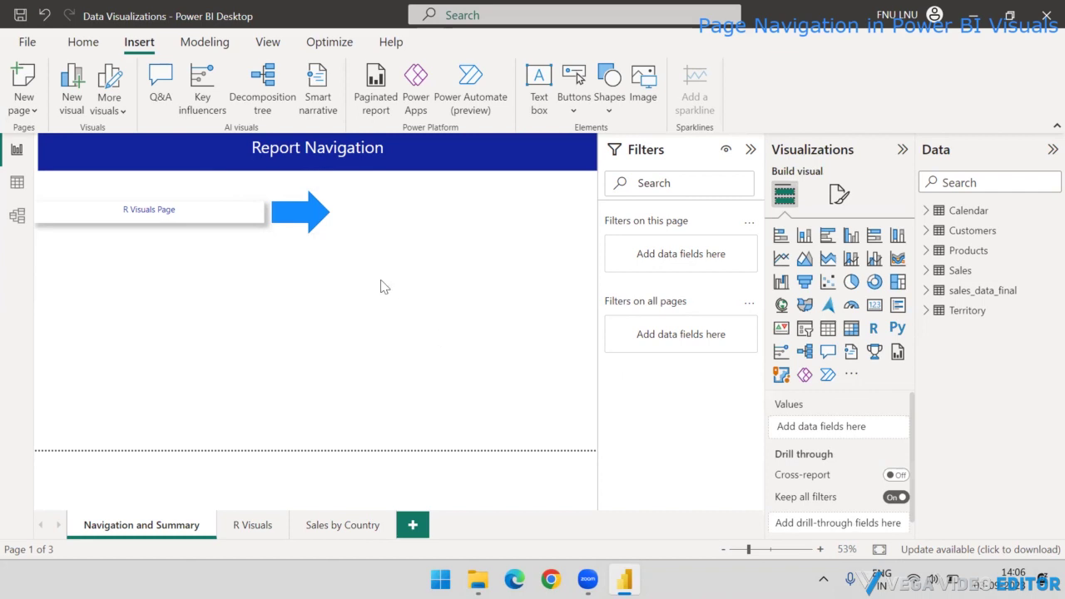
{"action": "left_click", "coordinate": [318, 226], "text": "ctrl"}
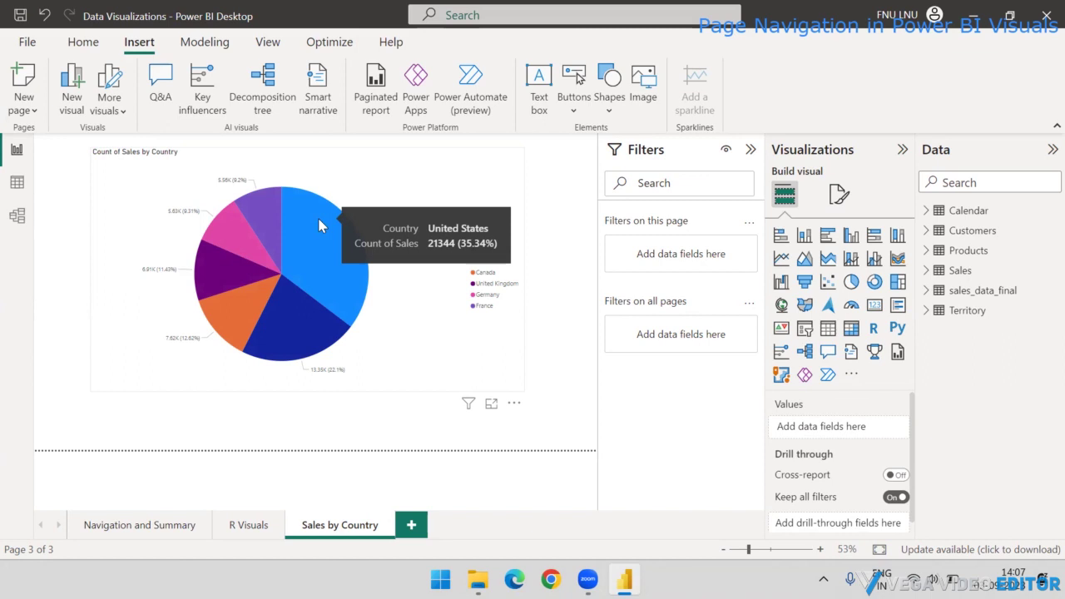
{"action": "left_click", "coordinate": [150, 525]}
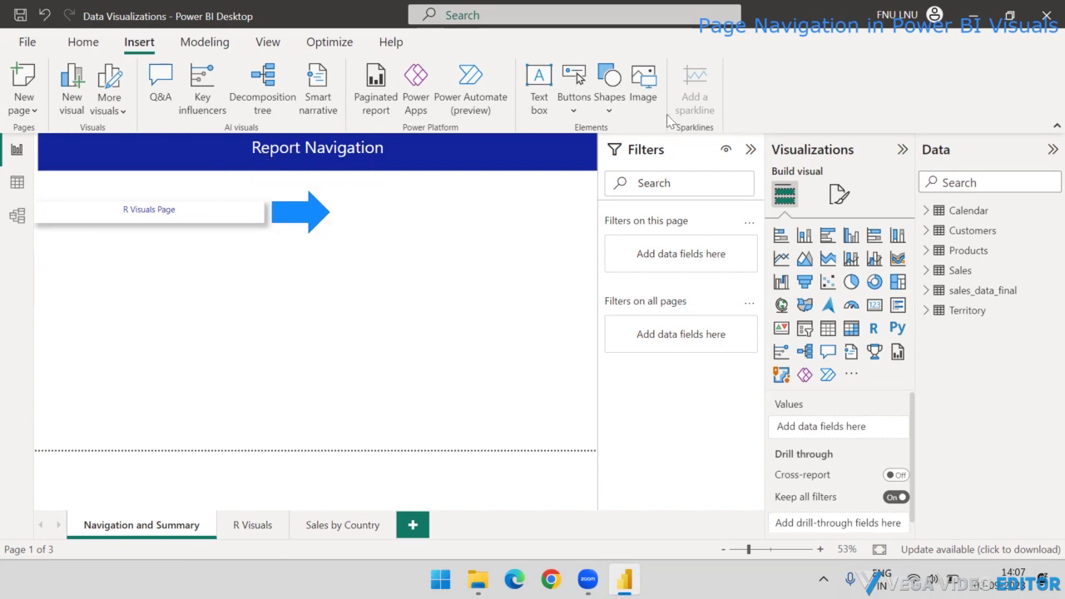
Step: On the R Visuals page, insert a left arrow button at the upper left and a right arrow button moved to the upper right corner
{"action": "left_click", "coordinate": [610, 110]}
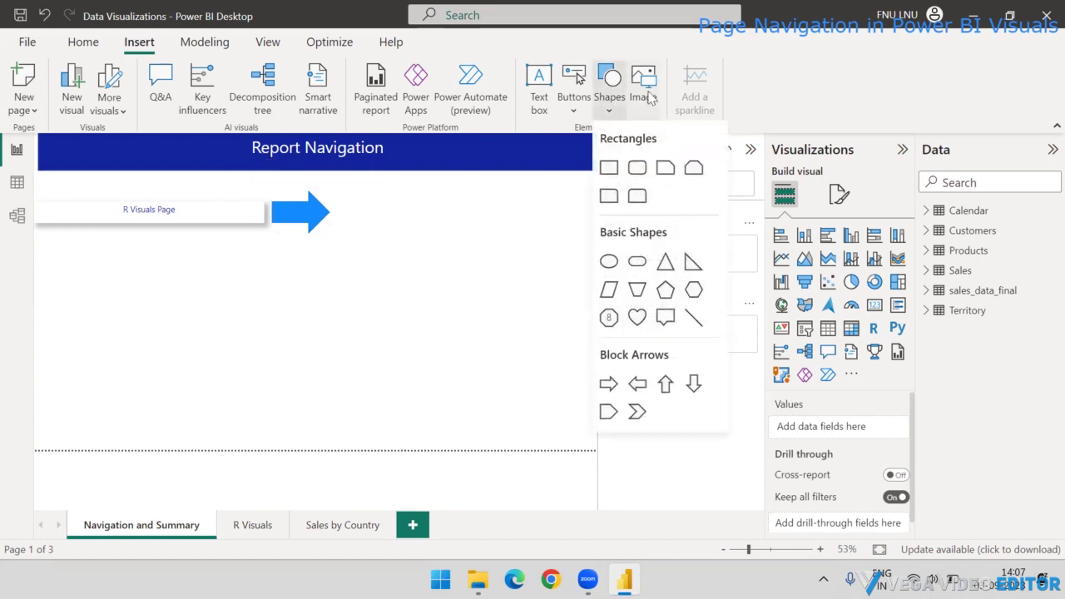
{"action": "left_click", "coordinate": [574, 98]}
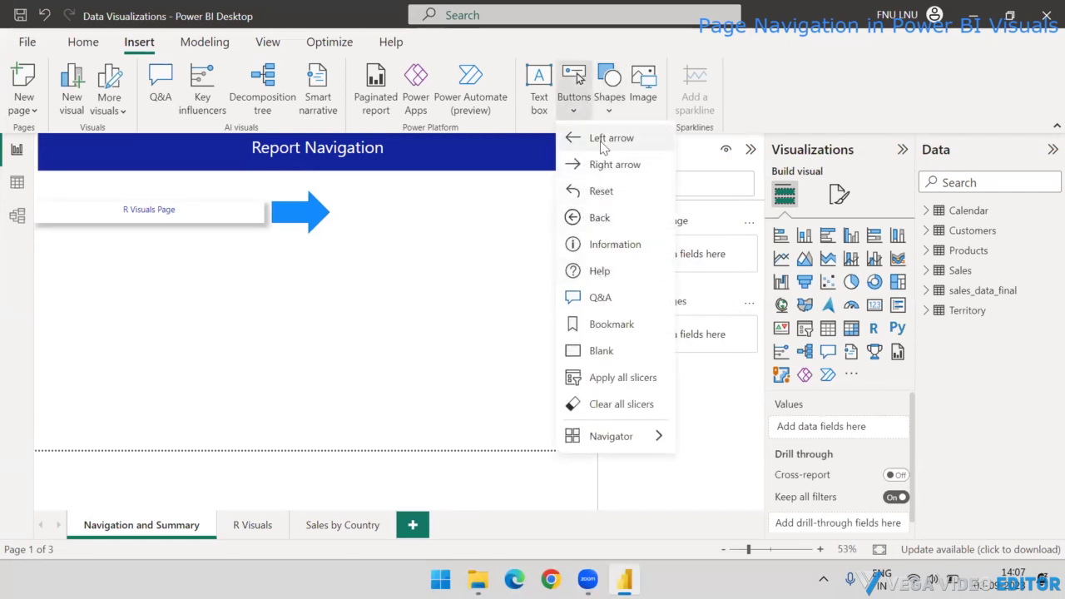
{"action": "left_click", "coordinate": [252, 525]}
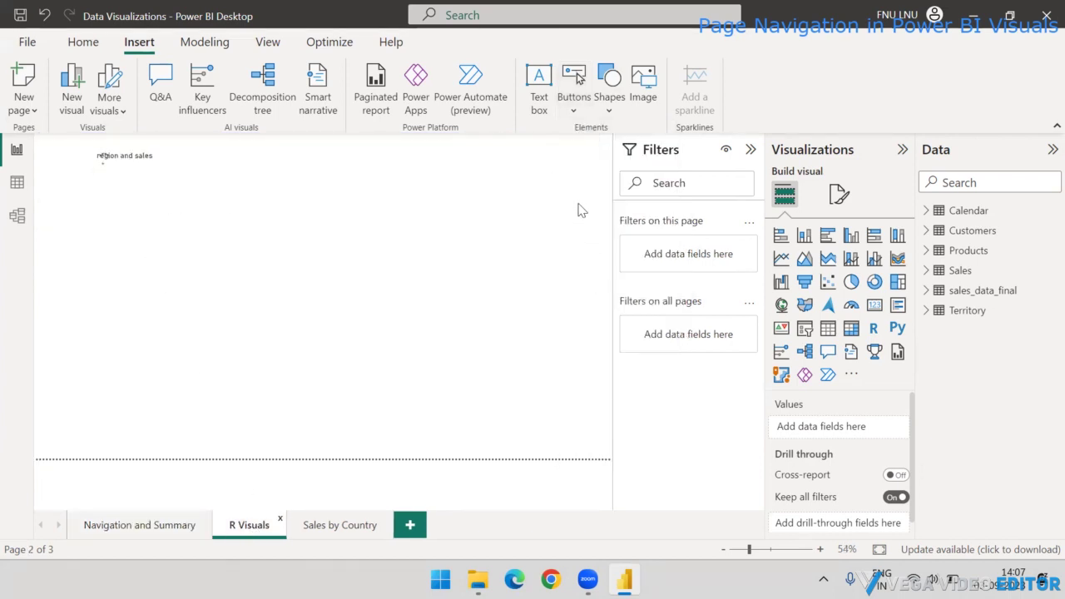
{"action": "left_click", "coordinate": [575, 107]}
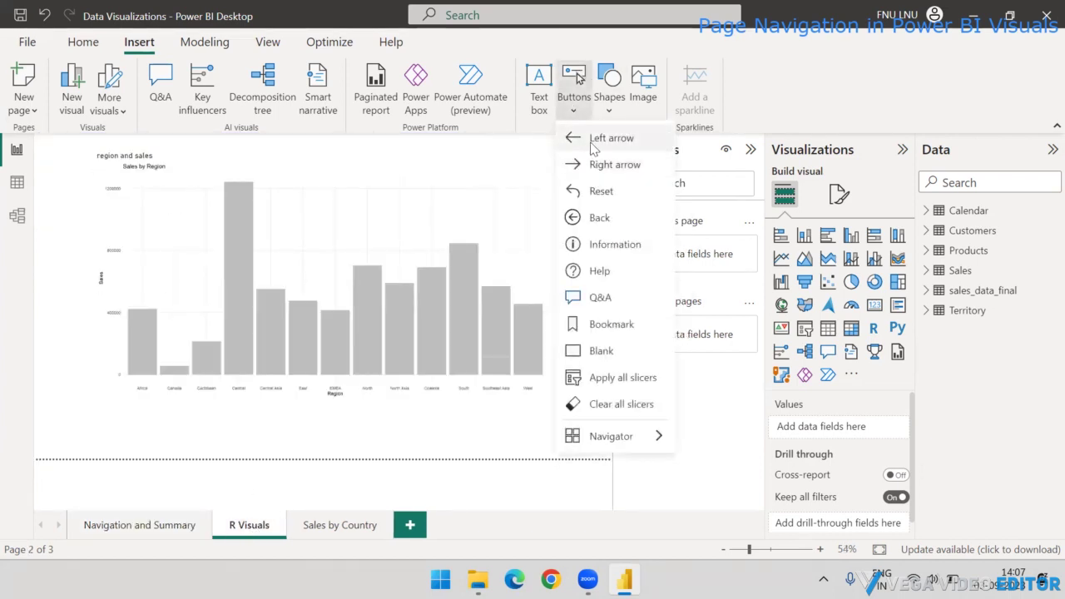
{"action": "left_click", "coordinate": [582, 138]}
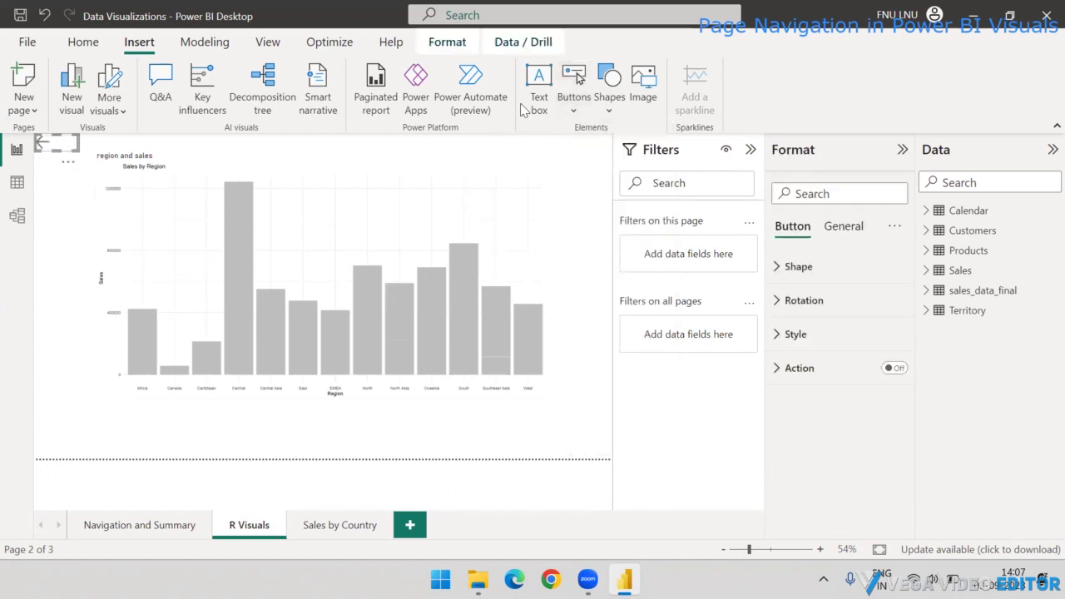
{"action": "left_click", "coordinate": [574, 99]}
{"action": "left_click", "coordinate": [586, 165]}
{"action": "left_click_drag", "start_coordinate": [77, 149], "coordinate": [610, 154]}
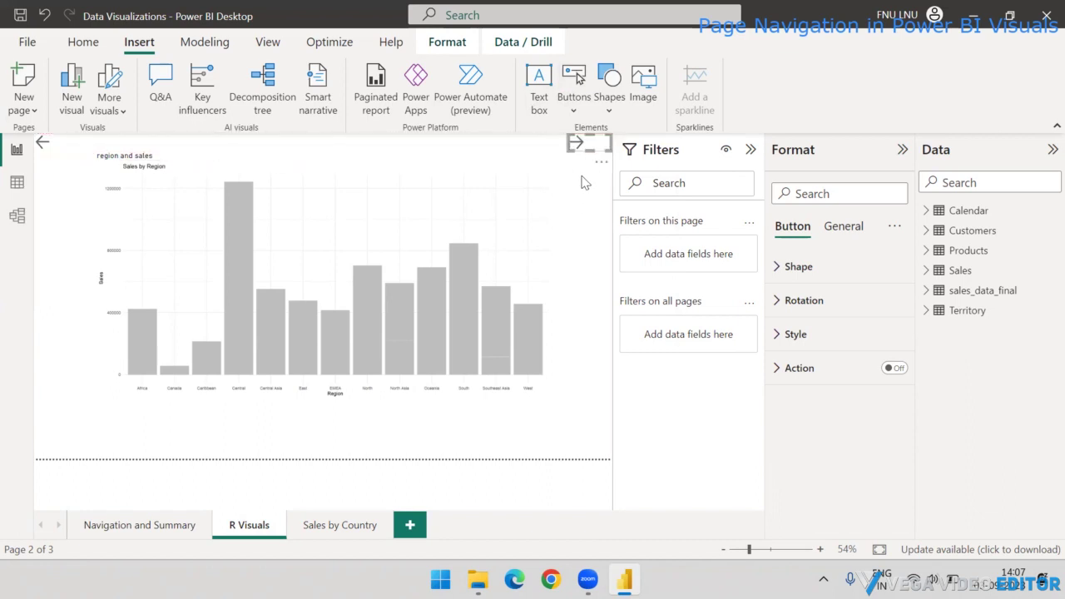
Step: Turn on the action for the right arrow button on the R Visuals page and set its type to Page navigation
{"action": "left_click", "coordinate": [585, 182]}
{"action": "left_click", "coordinate": [579, 145]}
{"action": "left_click", "coordinate": [775, 371]}
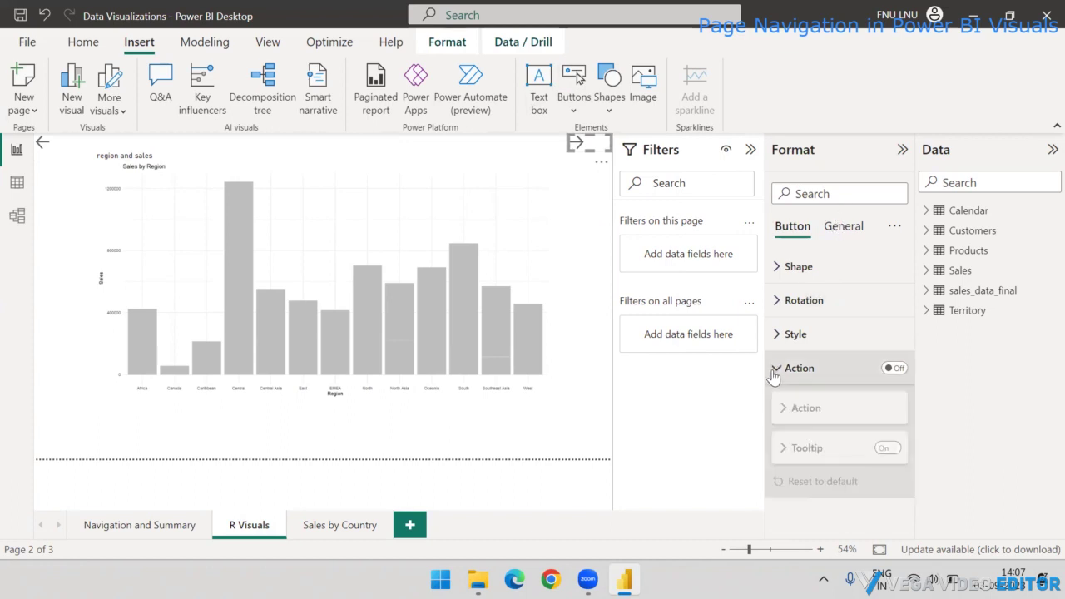
{"action": "left_click", "coordinate": [890, 380]}
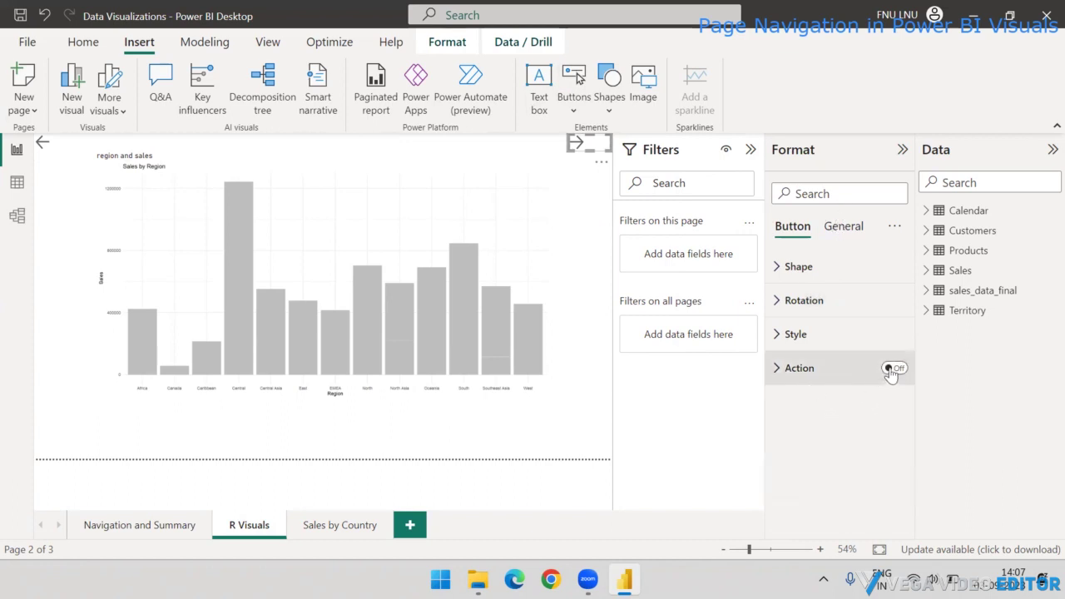
{"action": "left_click", "coordinate": [891, 369]}
{"action": "left_click", "coordinate": [782, 369]}
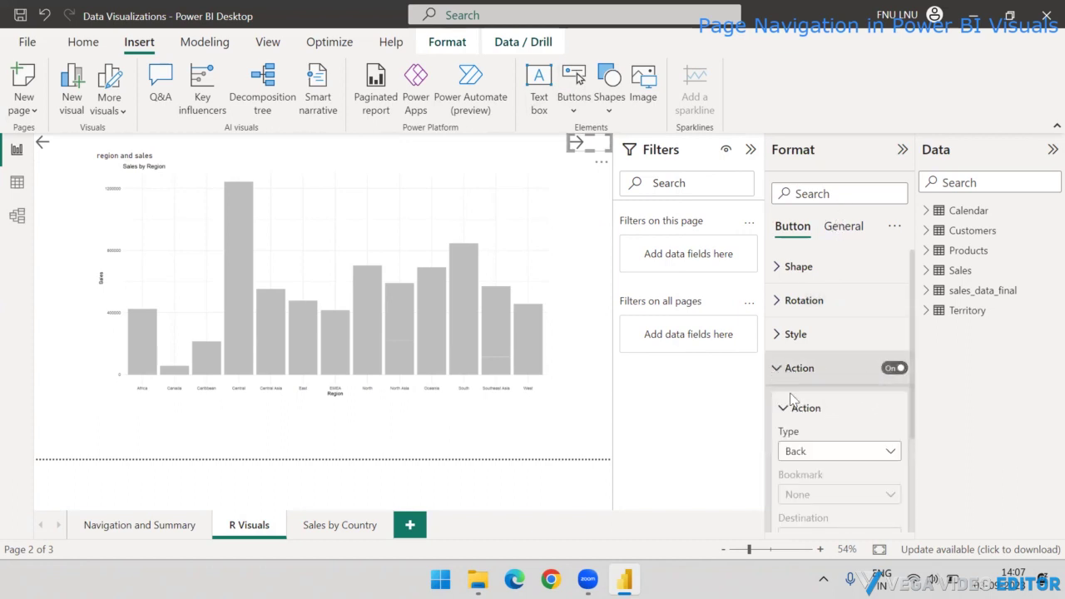
{"action": "left_click", "coordinate": [797, 451]}
{"action": "left_click", "coordinate": [811, 350]}
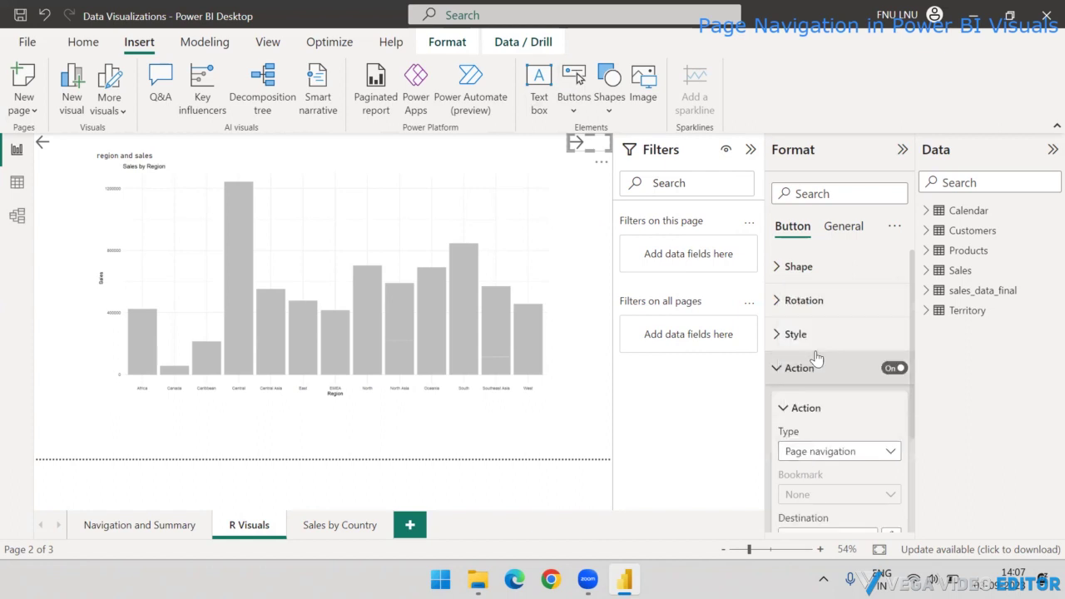
Step: Set the right arrow button's navigation destination to Sales by Country
{"action": "left_click", "coordinate": [786, 408]}
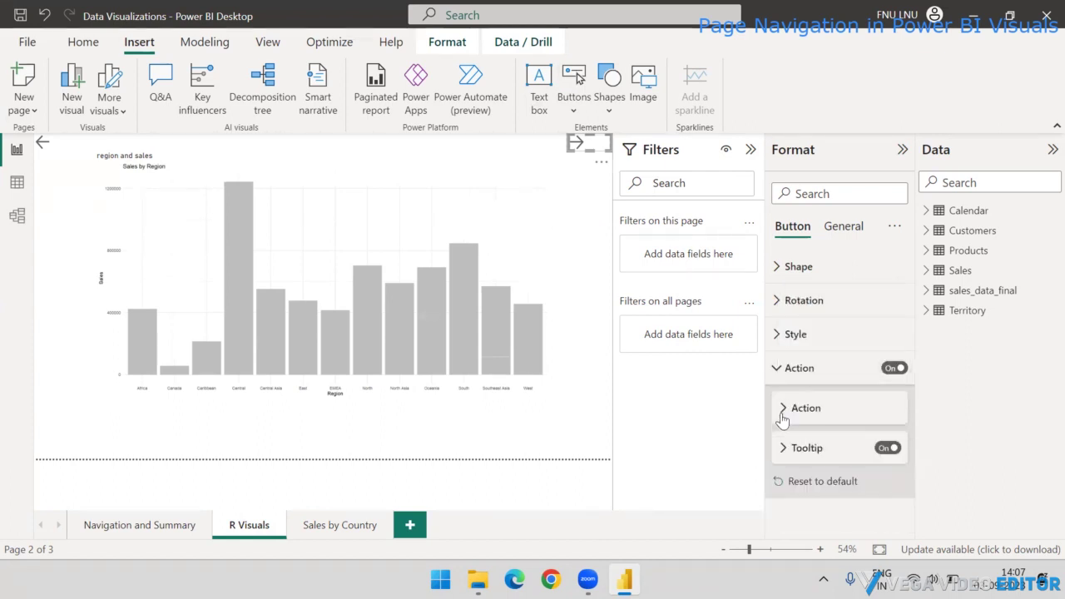
{"action": "left_click", "coordinate": [785, 407]}
{"action": "scroll", "coordinate": [823, 432], "scroll_direction": "down", "scroll_amount": 2}
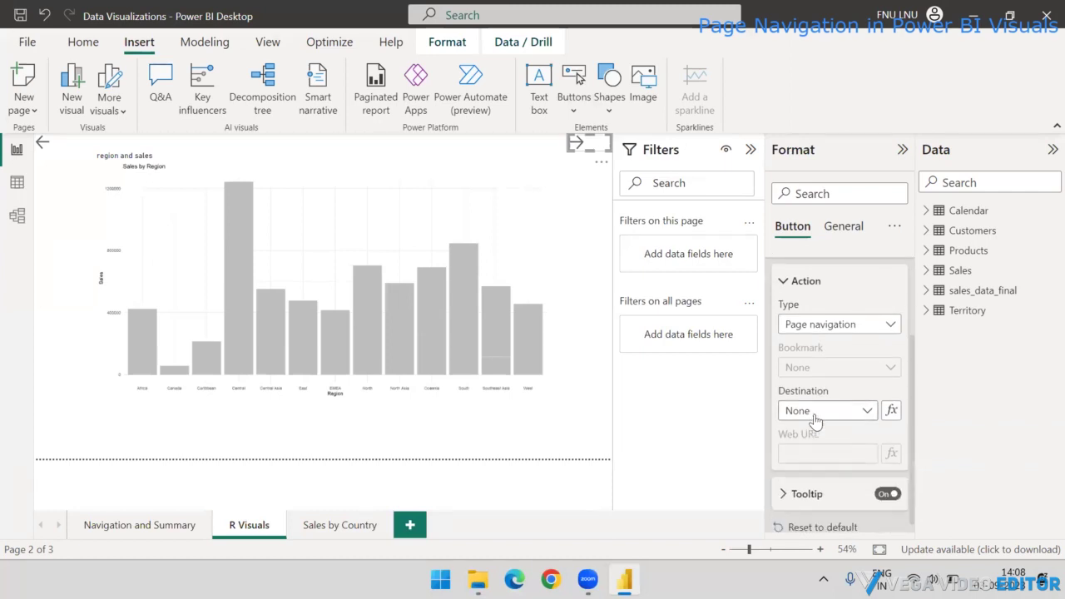
{"action": "left_click", "coordinate": [816, 410]}
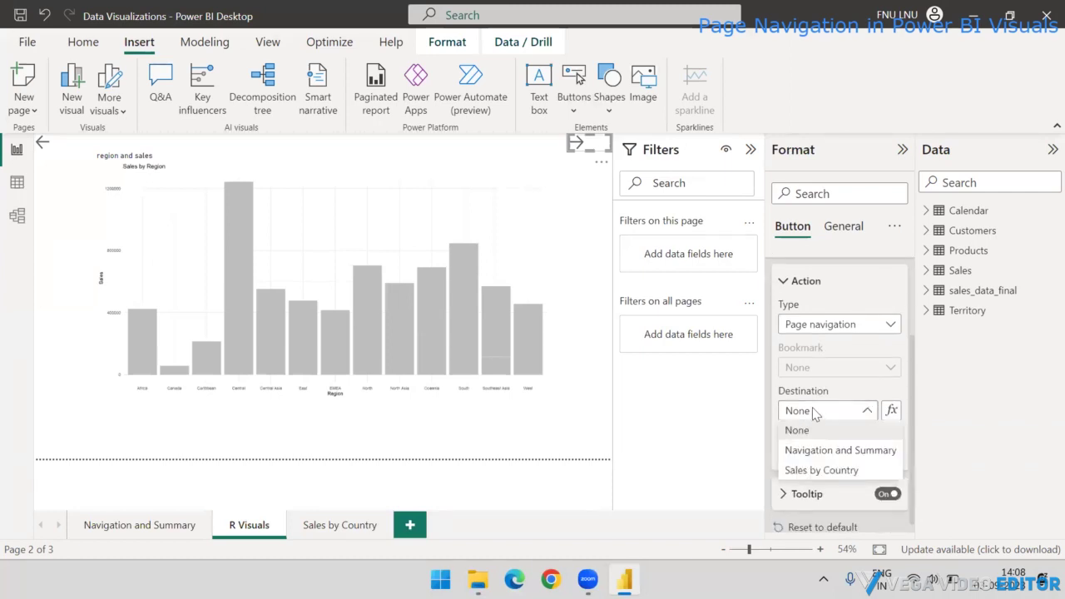
{"action": "left_click", "coordinate": [811, 469]}
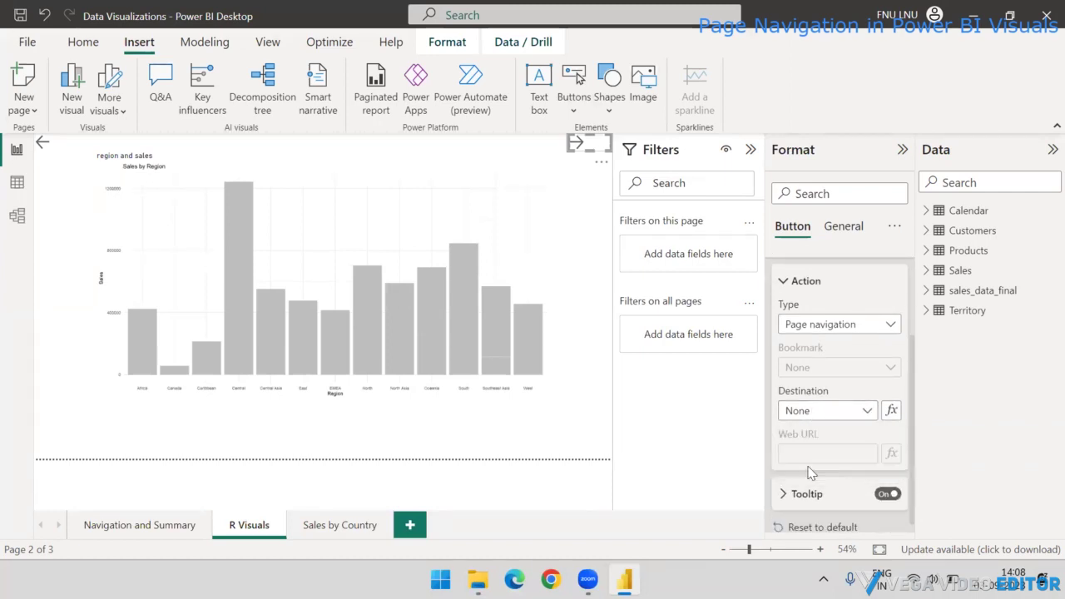
Step: Follow the right arrow button's link to test it, and return to the R Visuals page
{"action": "left_click", "coordinate": [783, 280]}
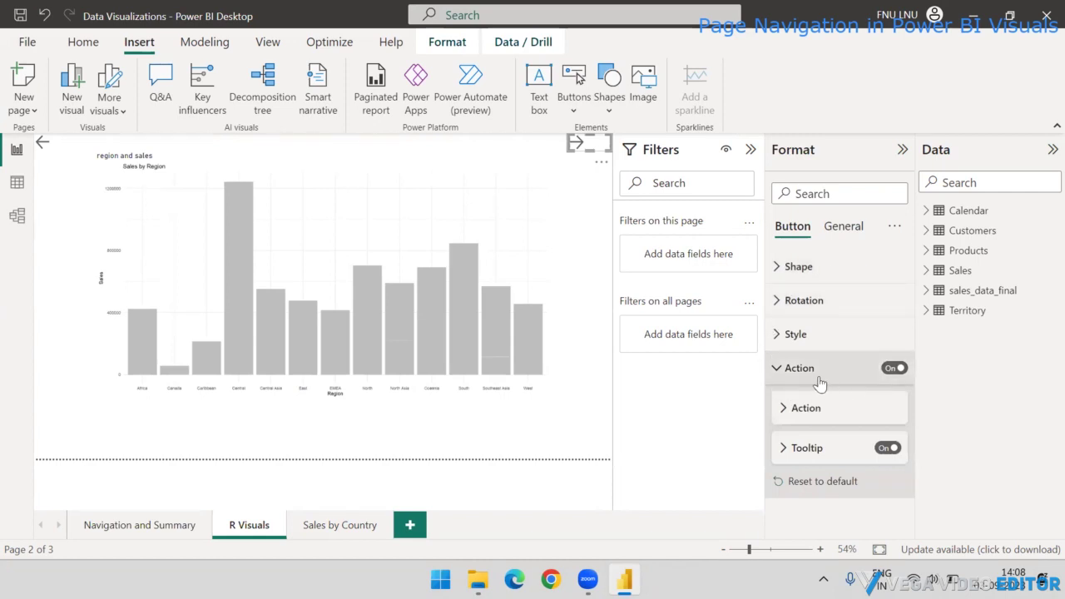
{"action": "left_click", "coordinate": [775, 370]}
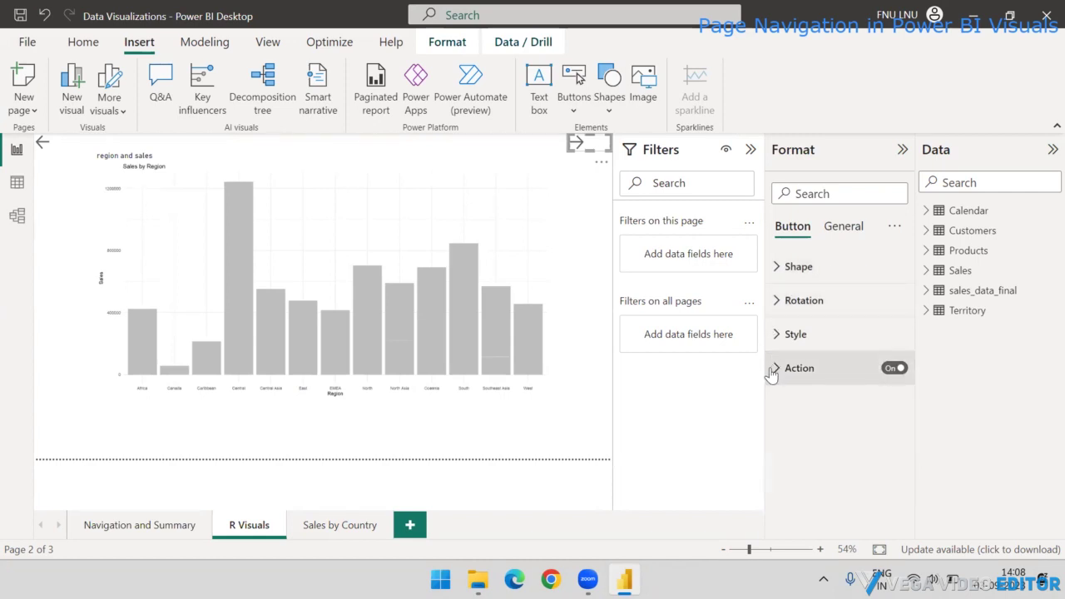
{"action": "left_click", "coordinate": [580, 147], "text": "ctrl"}
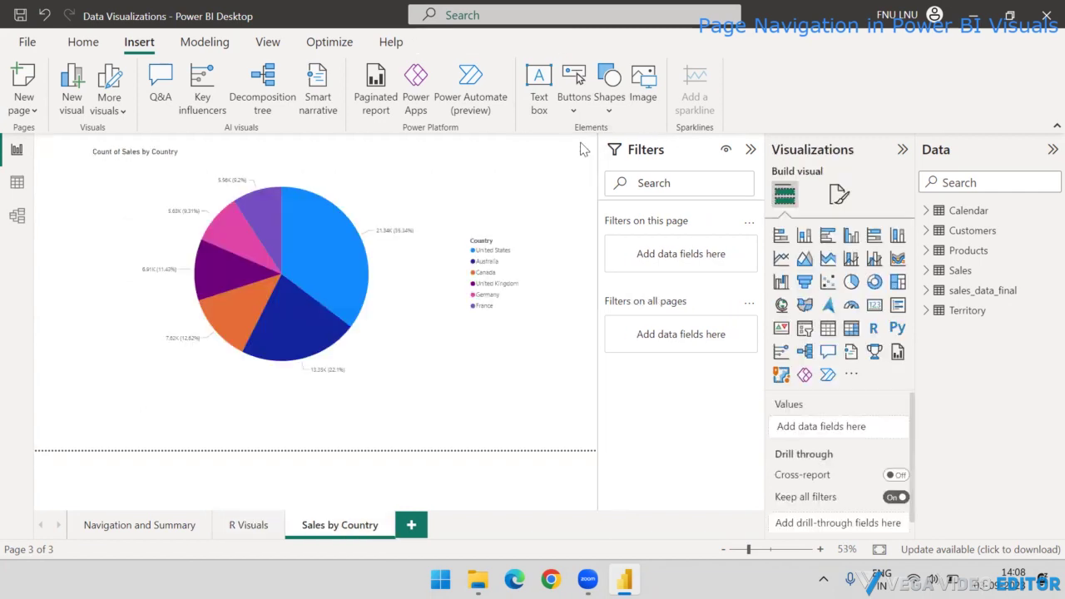
{"action": "left_click", "coordinate": [257, 526]}
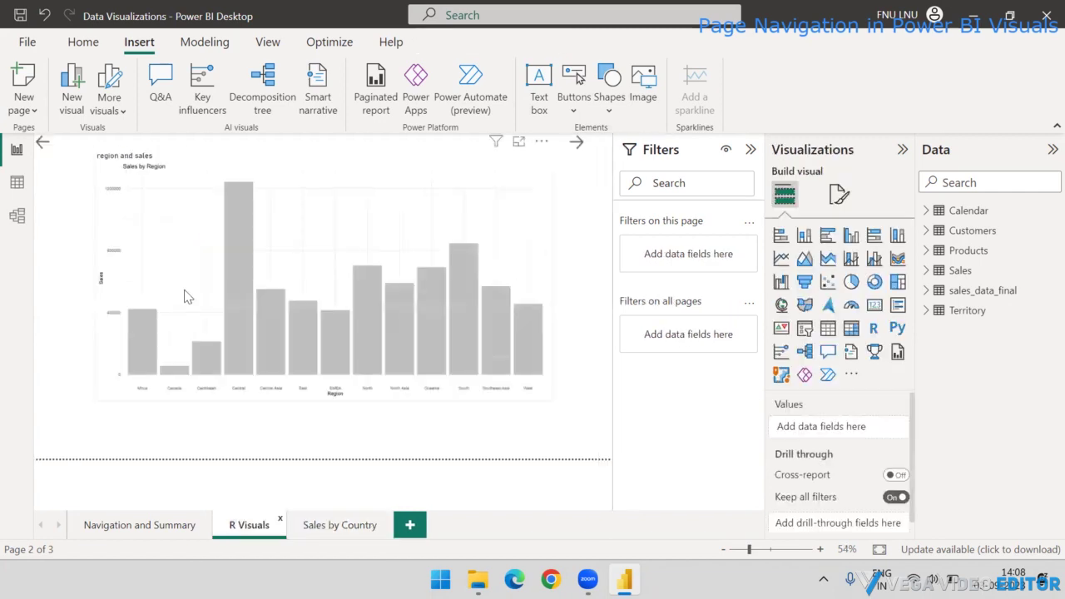
Step: Turn on the action for the left arrow button on the R Visuals page and set its type to Page navigation
{"action": "left_click", "coordinate": [56, 147]}
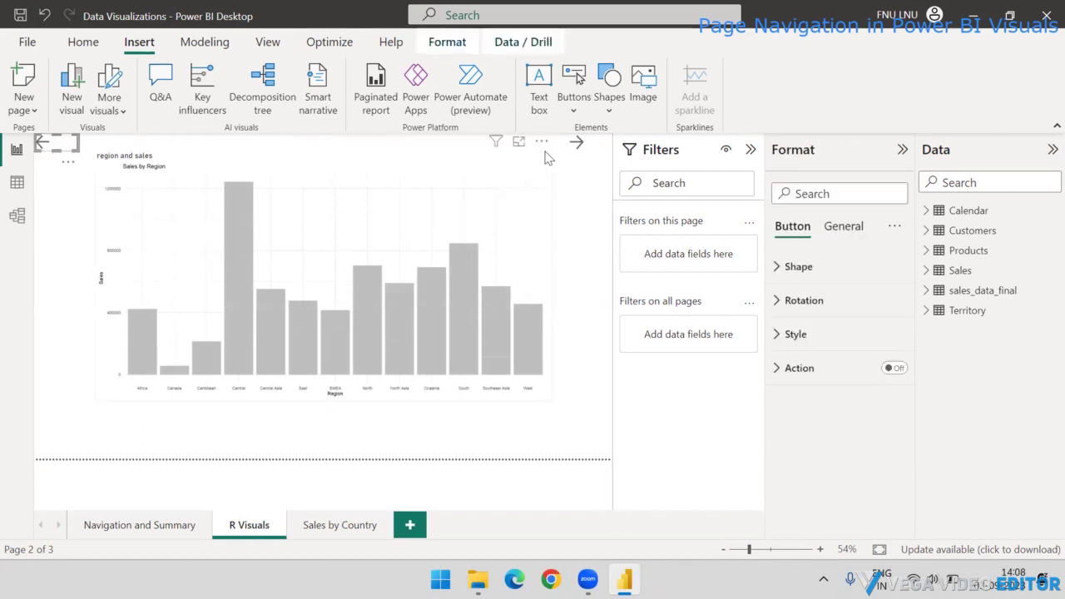
{"action": "left_click", "coordinate": [894, 368]}
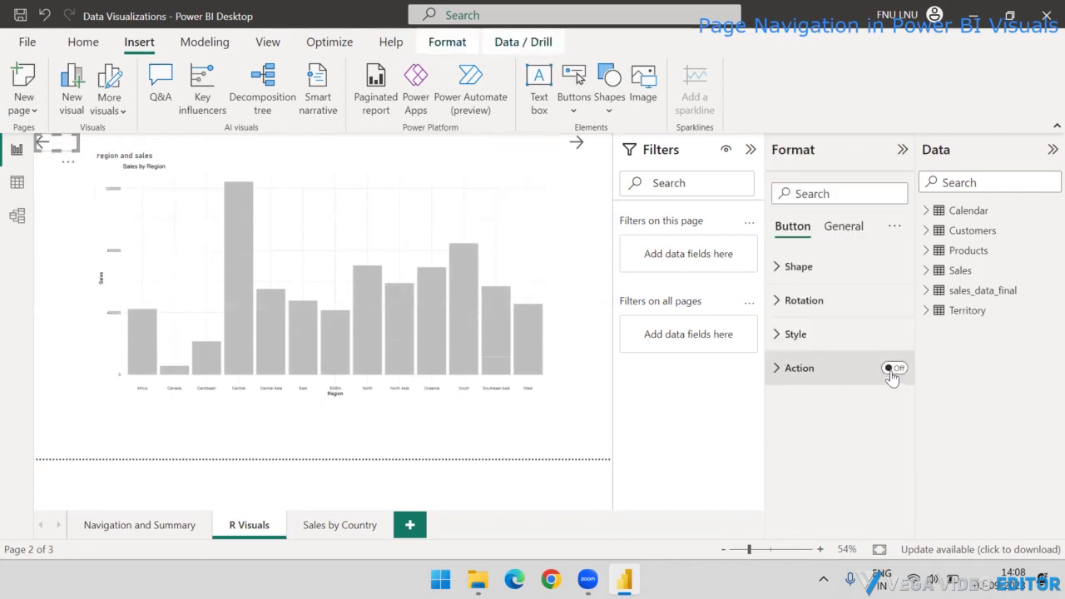
{"action": "left_click", "coordinate": [776, 371]}
{"action": "scroll", "coordinate": [811, 375], "scroll_direction": "down", "scroll_amount": 2}
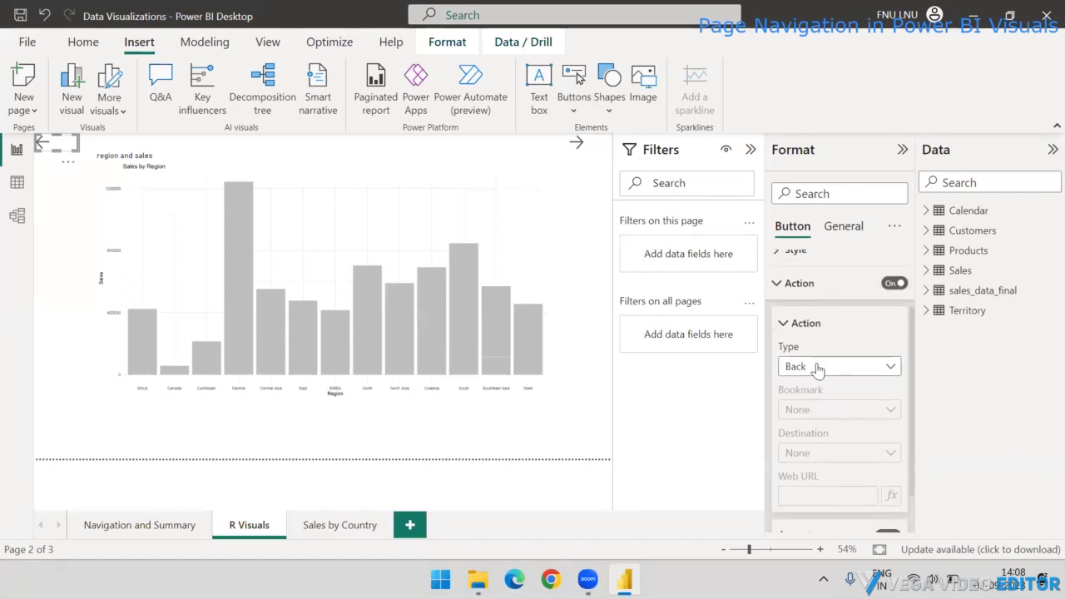
{"action": "left_click", "coordinate": [815, 366]}
{"action": "left_click", "coordinate": [815, 447]}
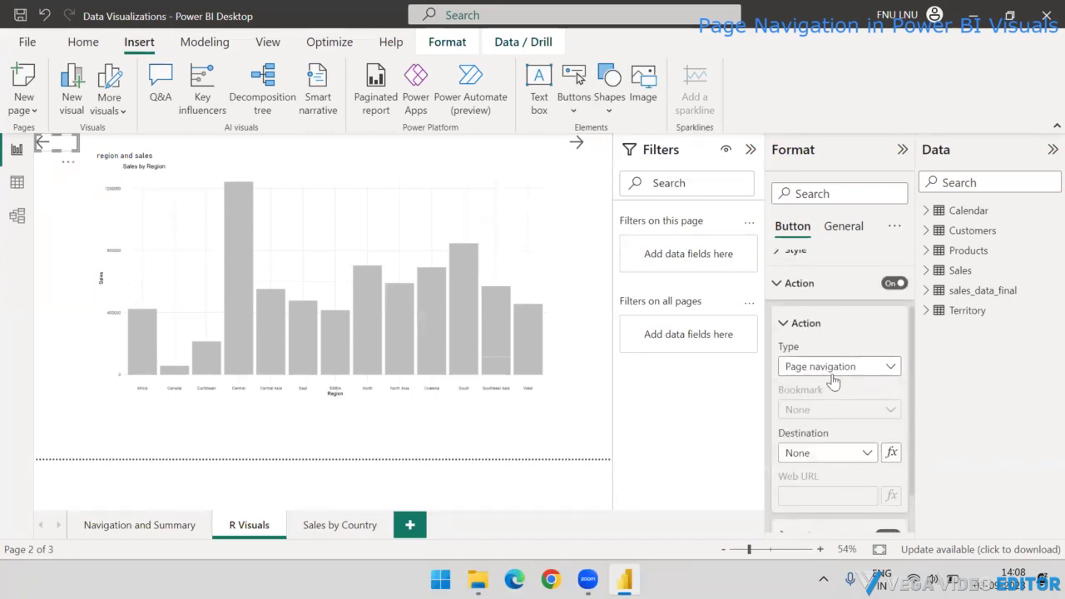
Step: Set the left arrow button's navigation destination to Navigation and Summary and collapse its action settings
{"action": "left_click", "coordinate": [855, 456]}
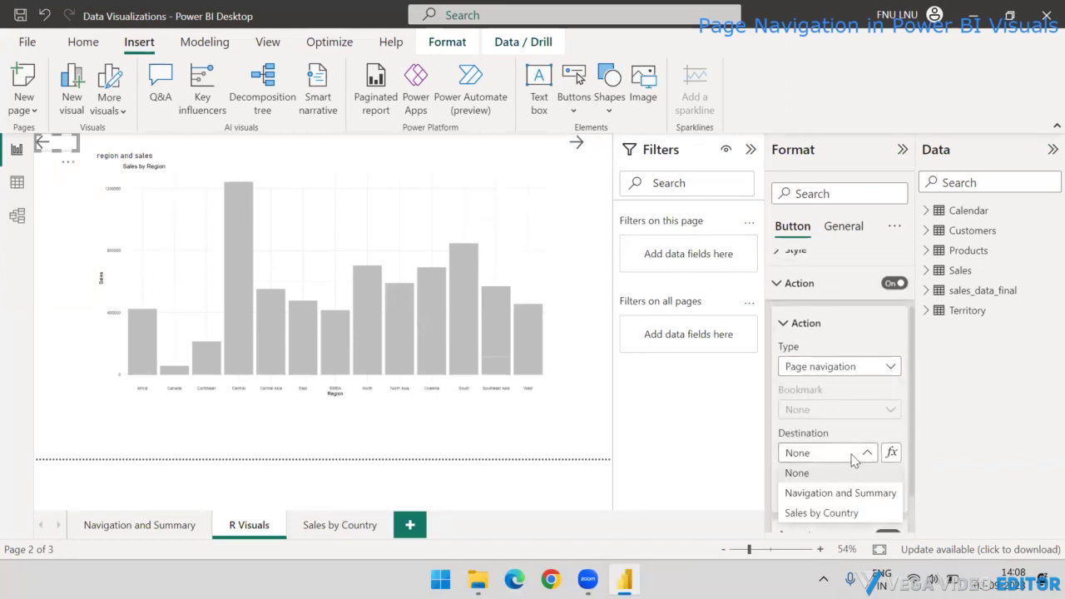
{"action": "left_click", "coordinate": [827, 495]}
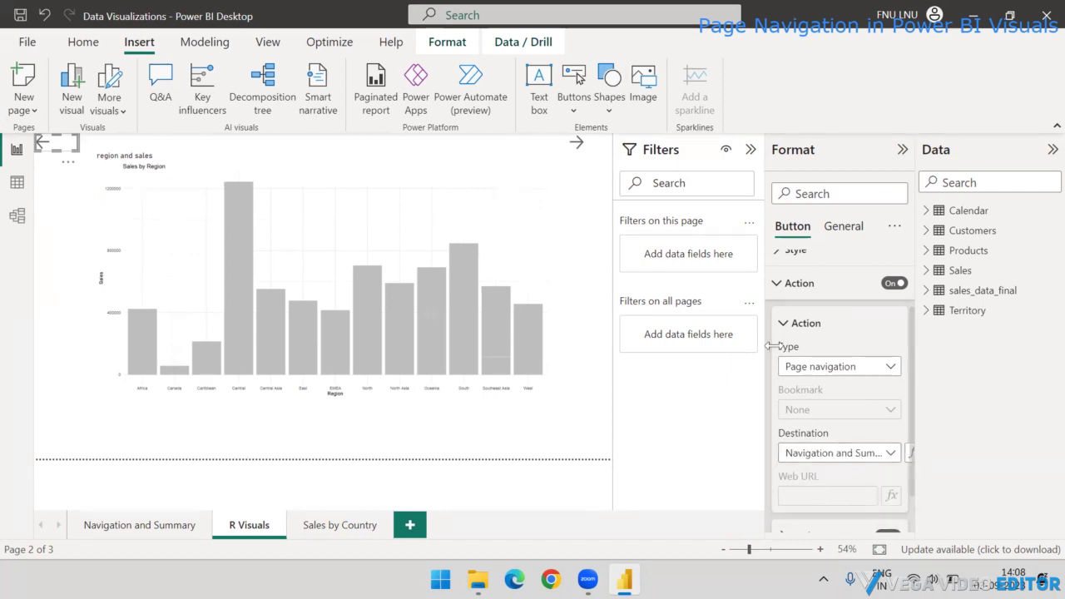
{"action": "left_click", "coordinate": [779, 316]}
{"action": "left_click", "coordinate": [778, 368]}
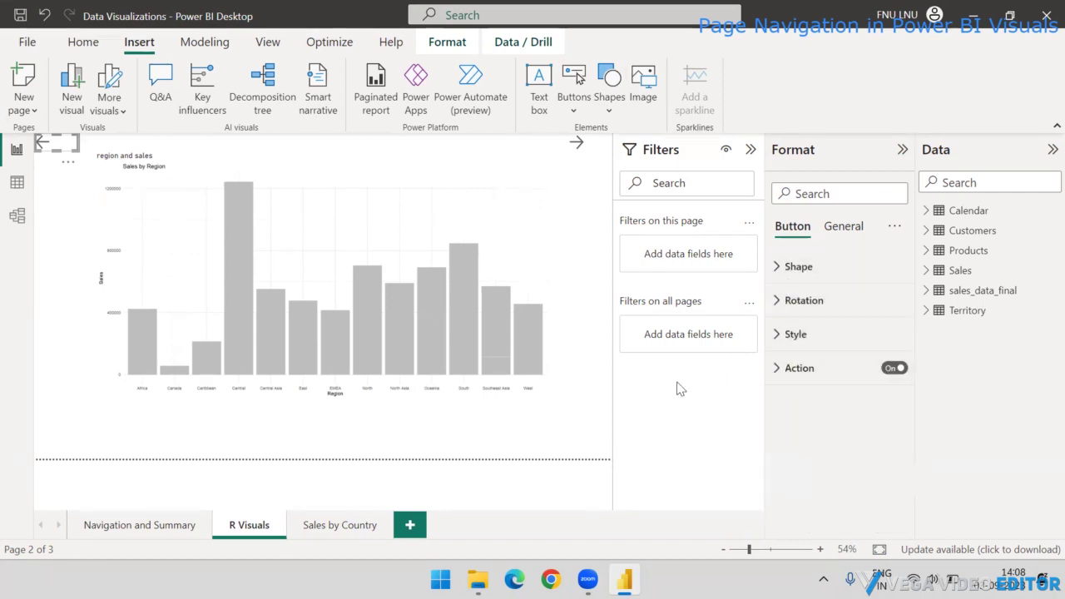
Step: Follow the left arrow button's link on the R Visuals page to test it, and minimize the report window
{"action": "left_click", "coordinate": [45, 178]}
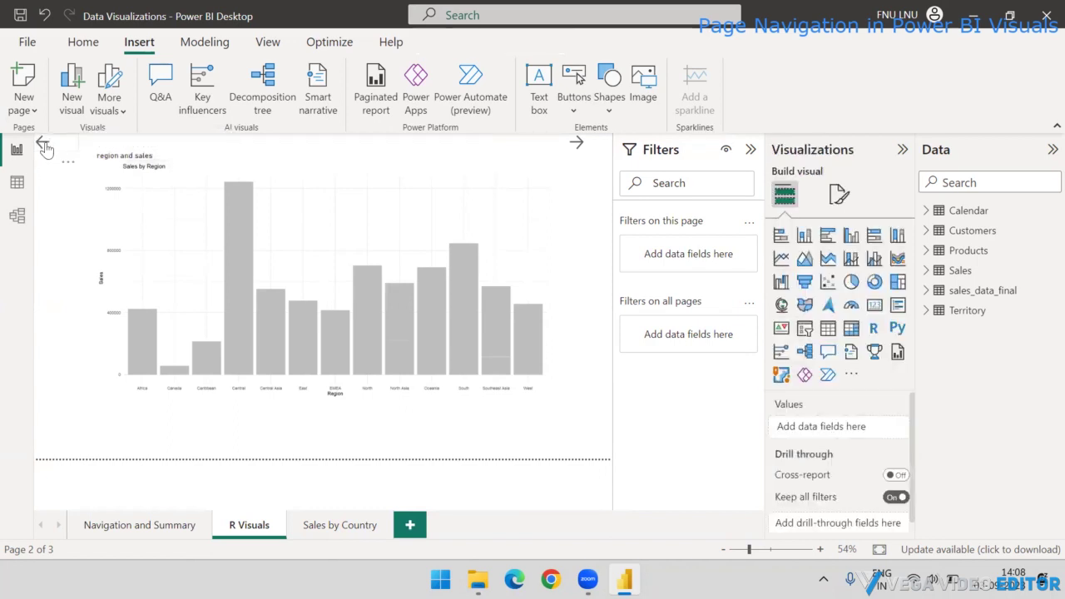
{"action": "left_click", "coordinate": [45, 148], "text": "ctrl"}
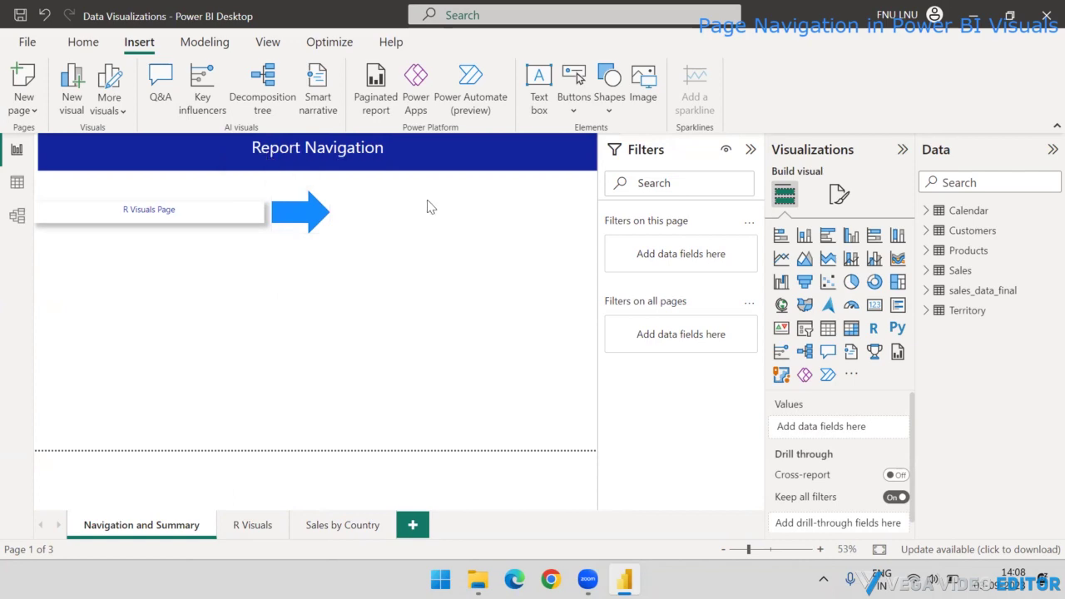
{"action": "left_click", "coordinate": [973, 17]}
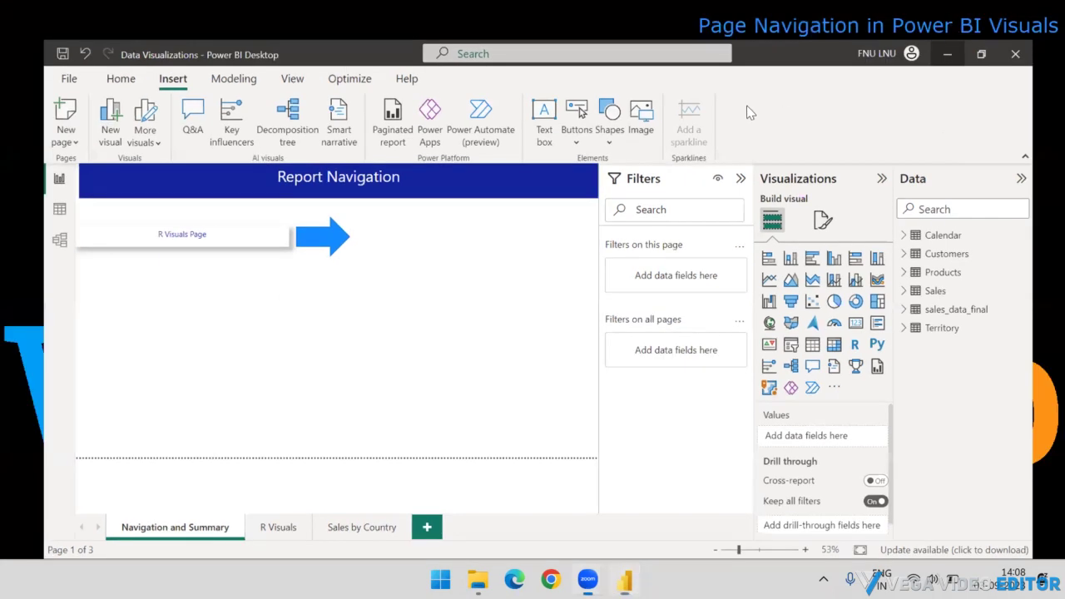